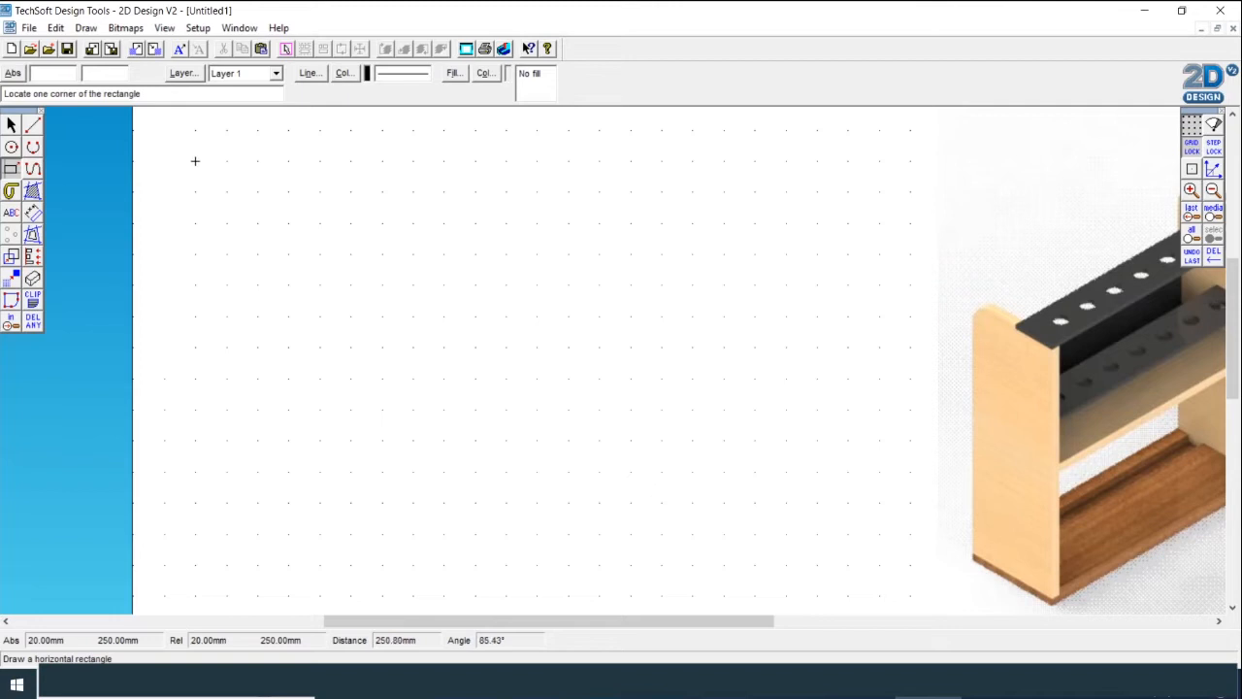
Step: Draw a 230 by 50 mm rectangle and add a tool-path contour line 161 mm inward from its left edge
click(195, 161)
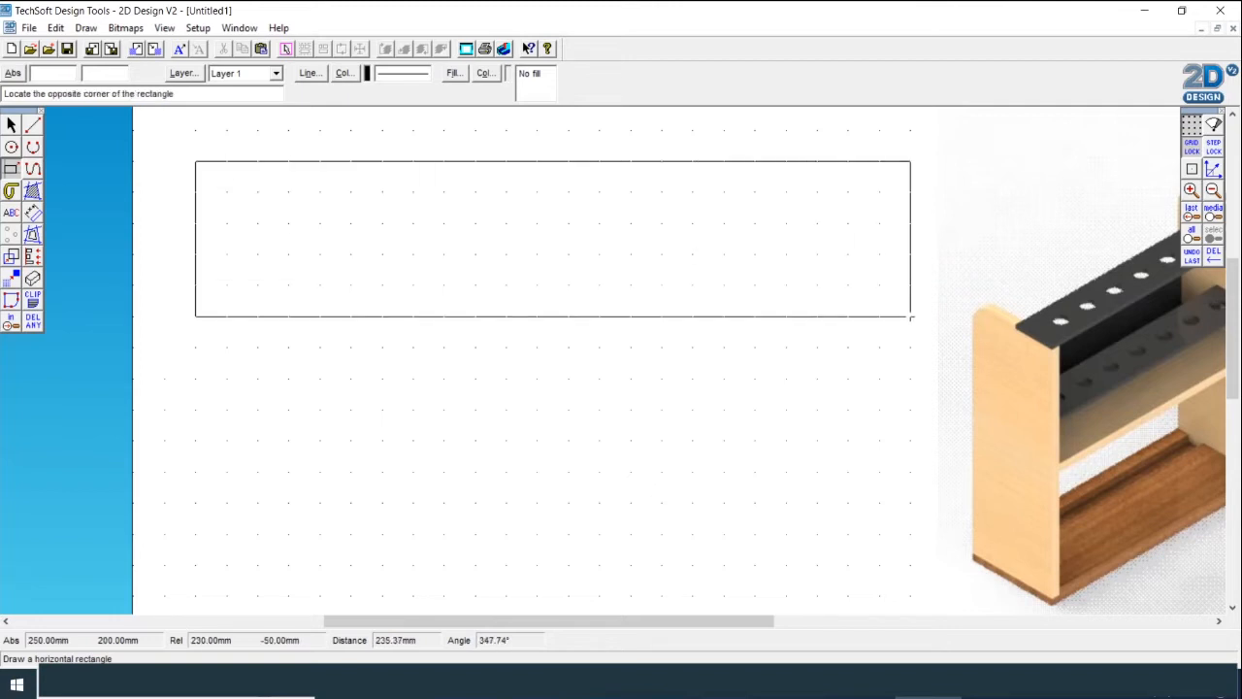
click(910, 316)
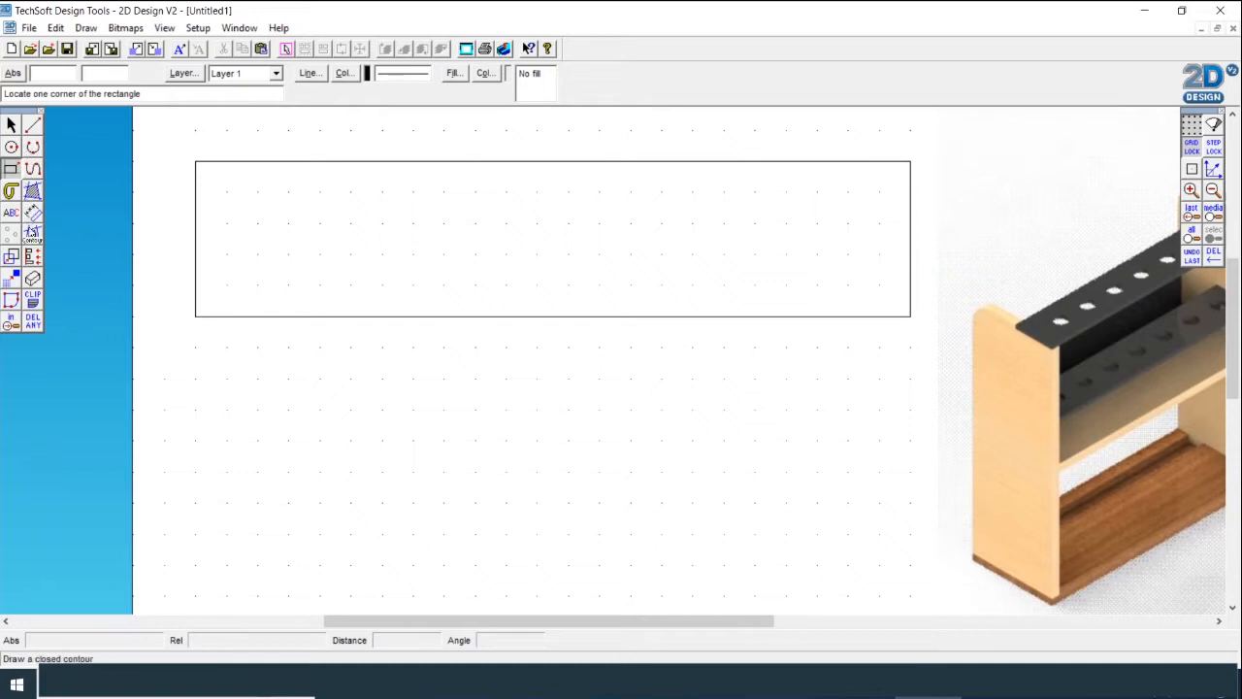
click(32, 235)
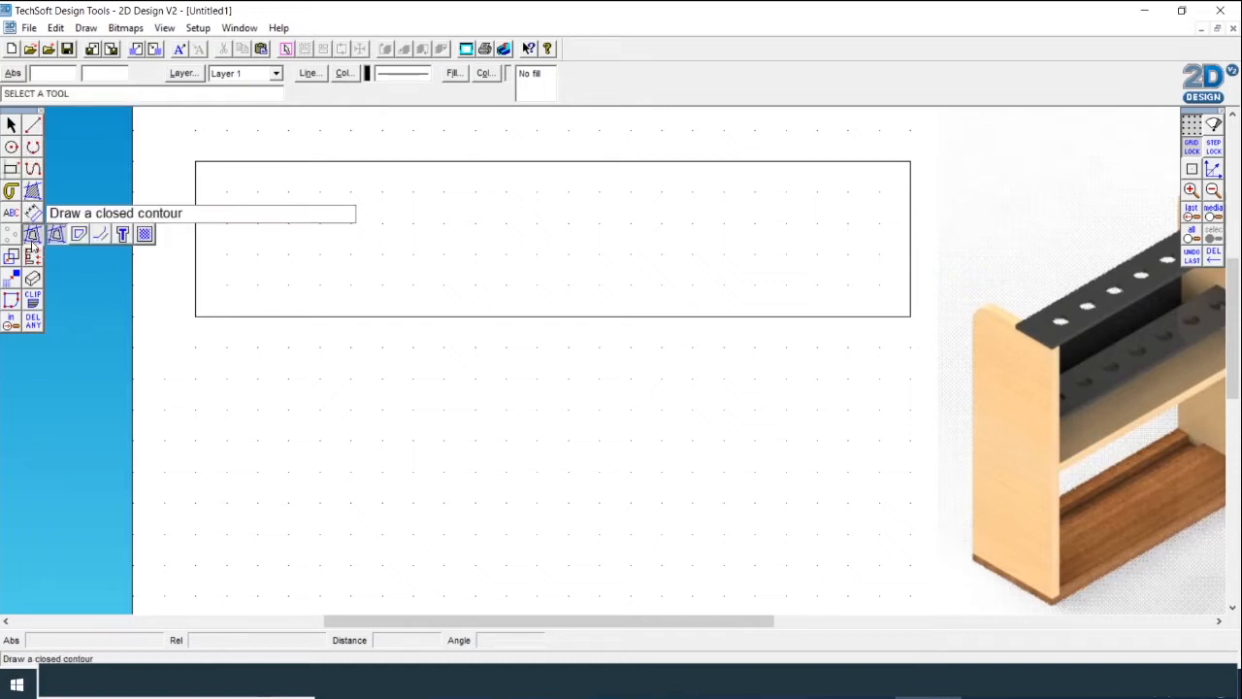
click(101, 236)
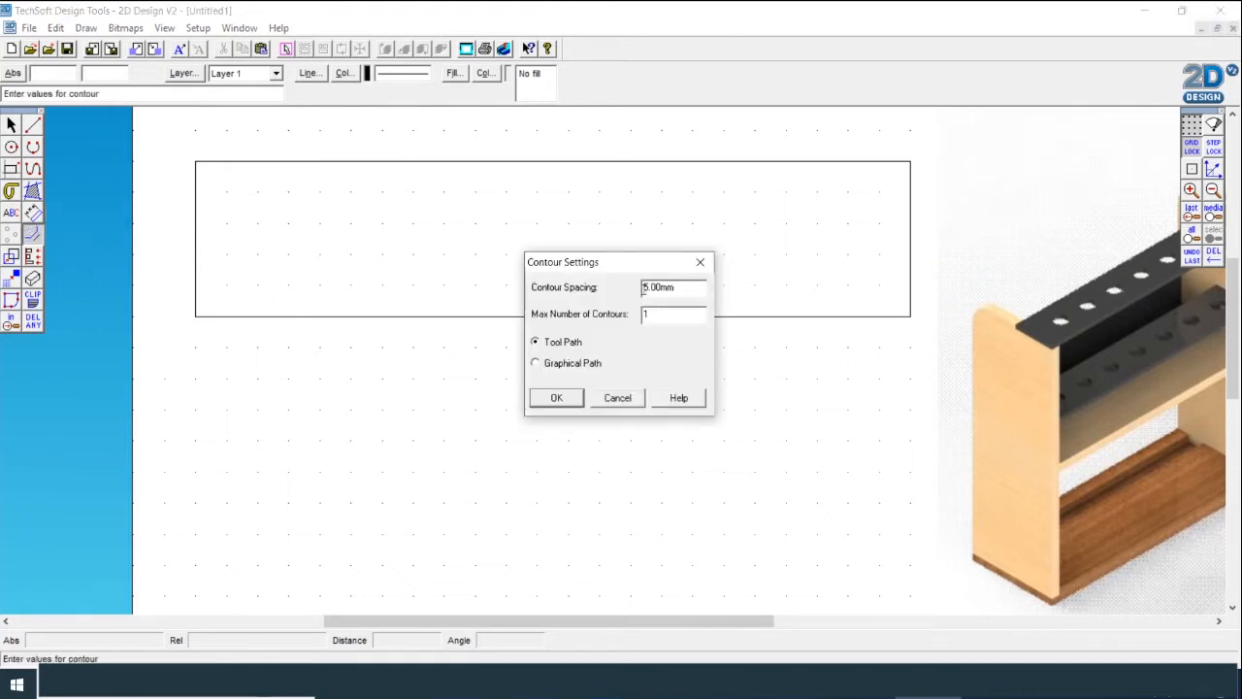
drag(681, 289, 570, 291)
text(161)
click(559, 398)
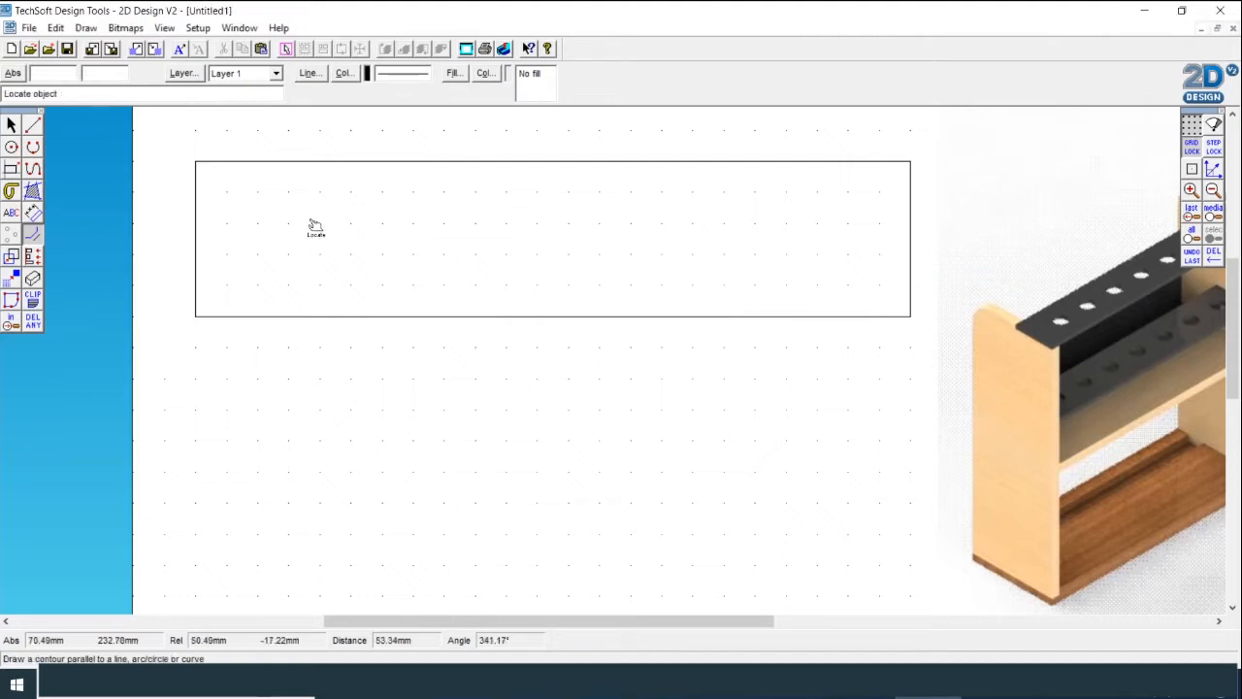
click(202, 233)
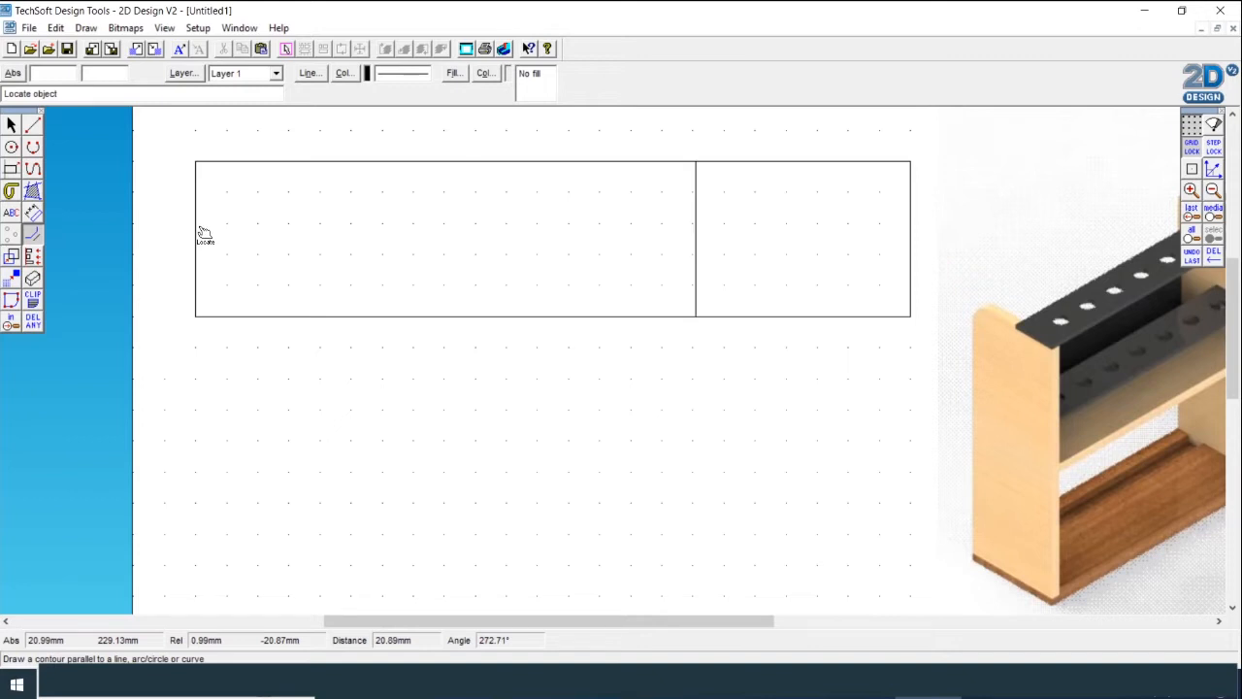
Step: Add a parallel contour line 30 mm below the rectangle's top edge
double_click(34, 239)
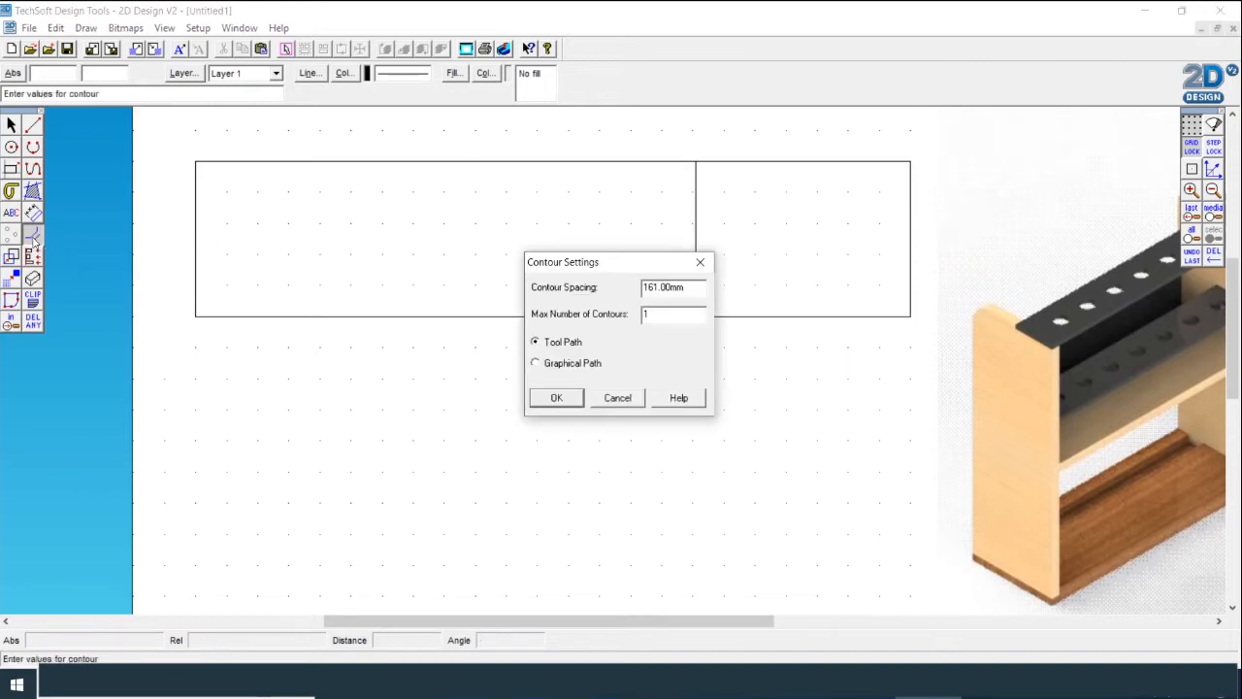
drag(699, 288, 465, 279)
text(30)
click(557, 398)
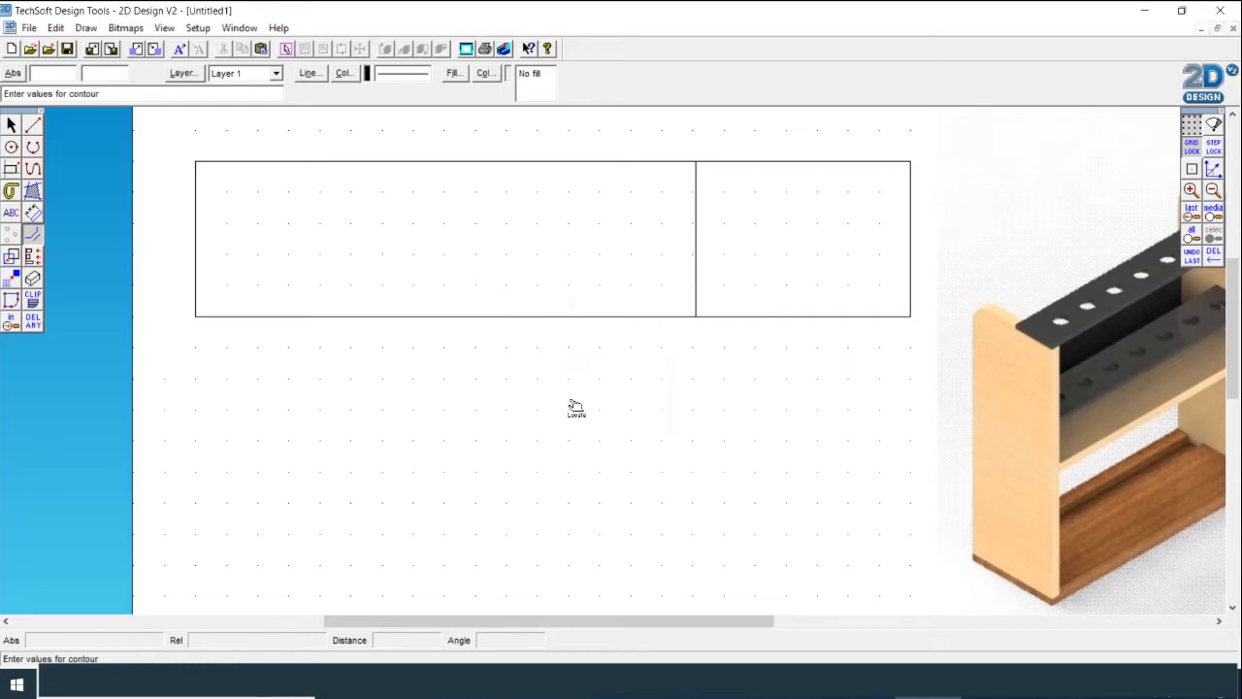
click(503, 171)
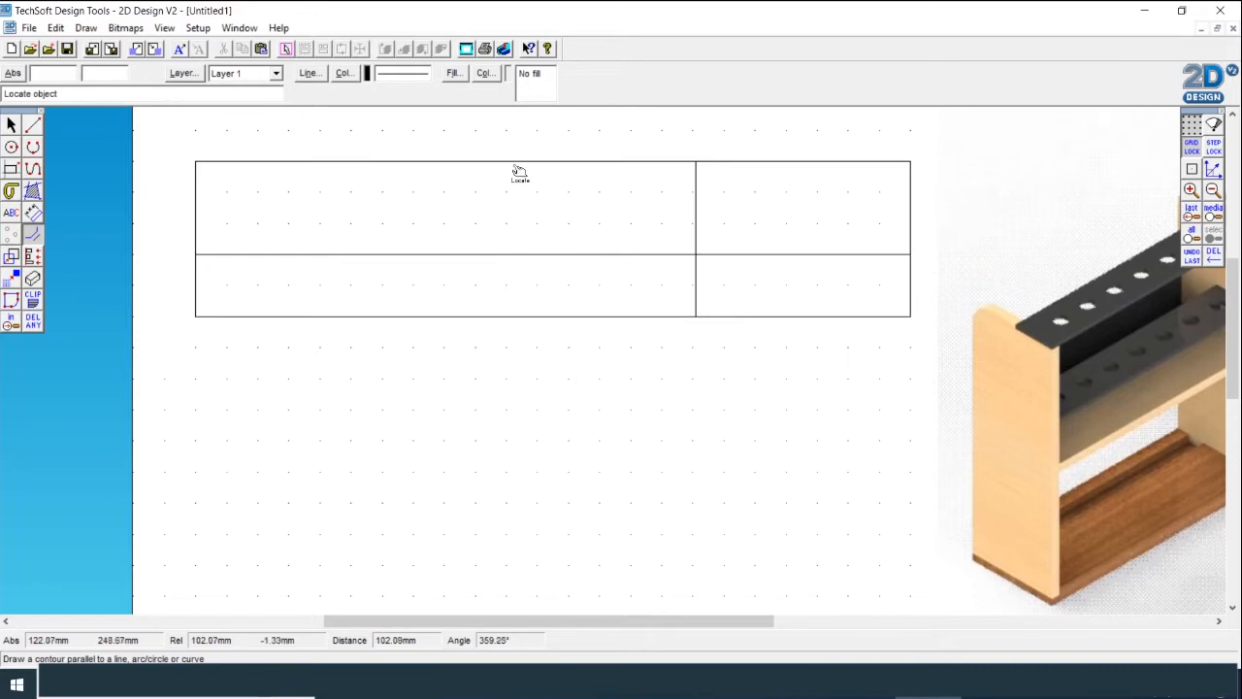
click(33, 328)
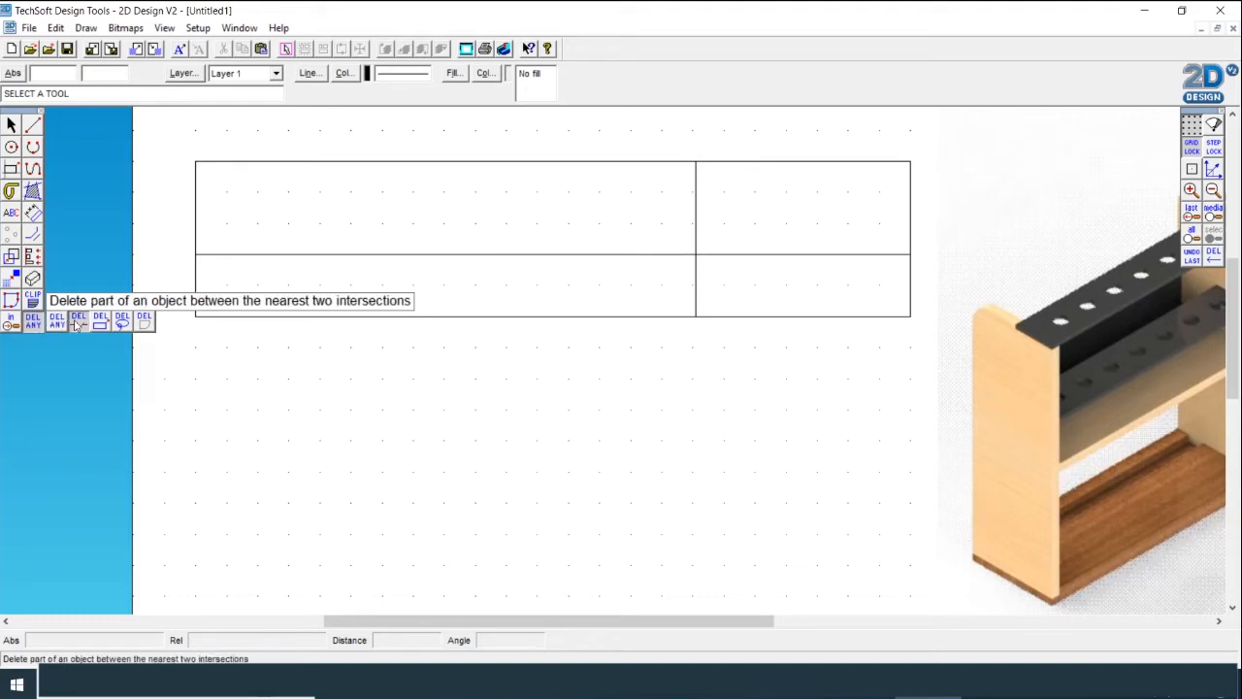
click(79, 321)
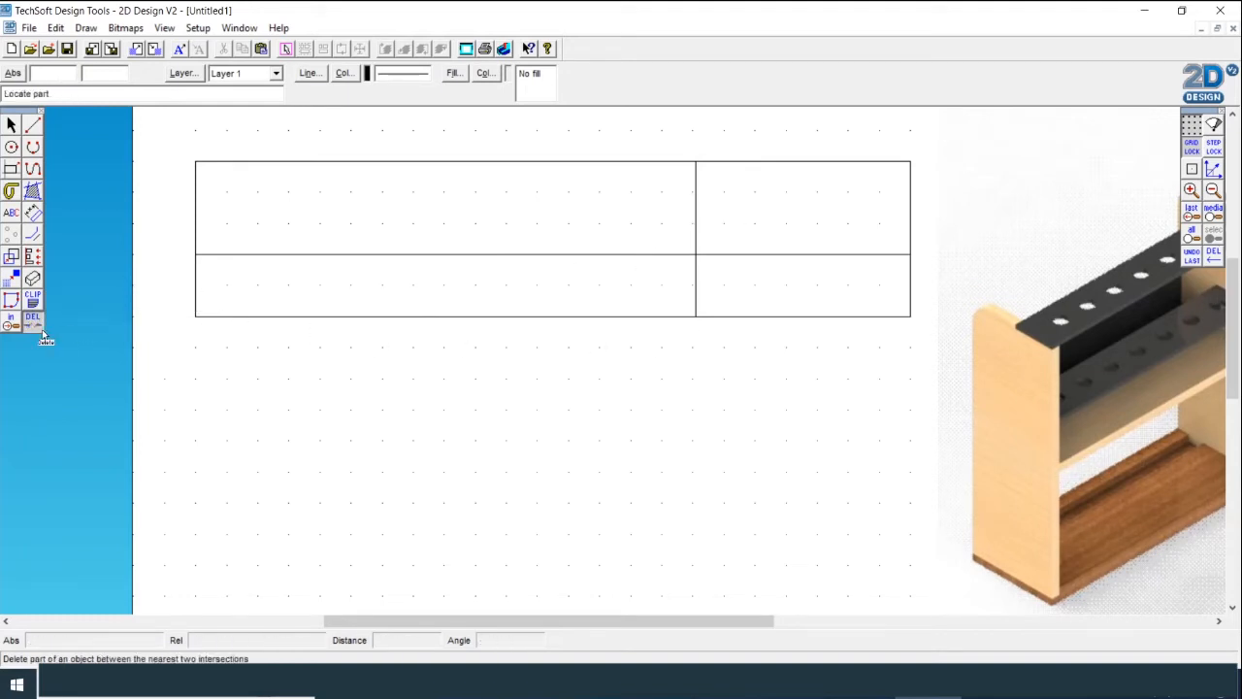
click(35, 326)
click(56, 324)
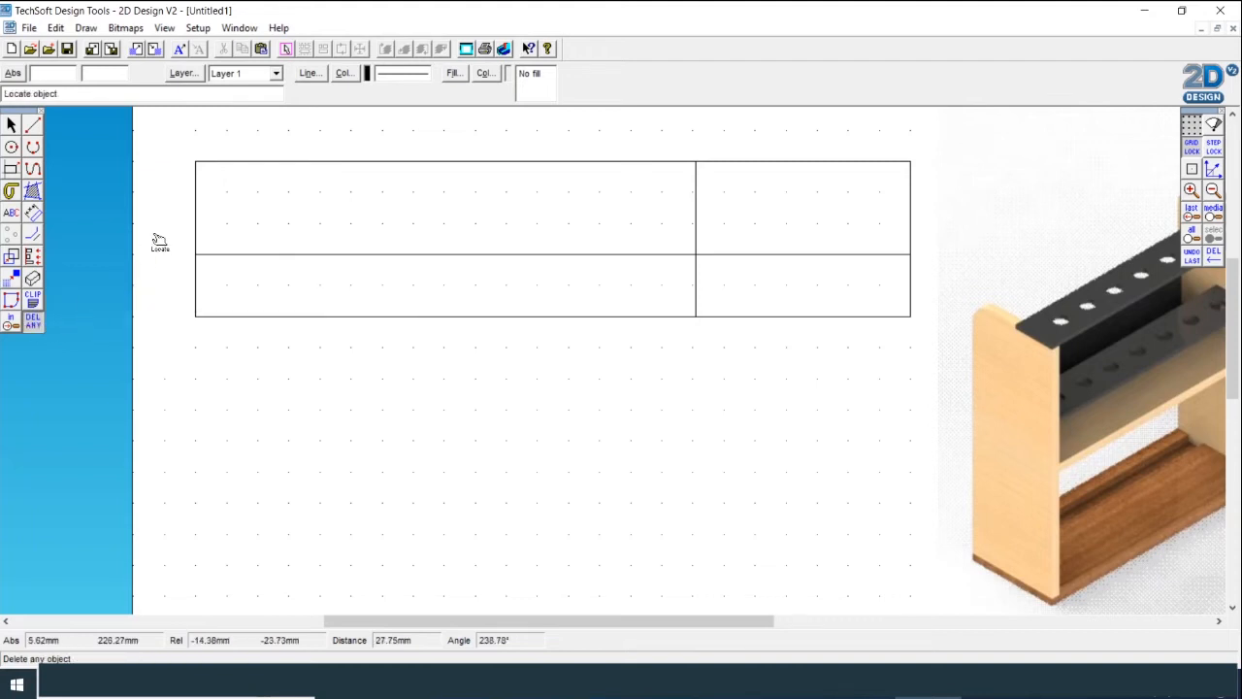
click(196, 225)
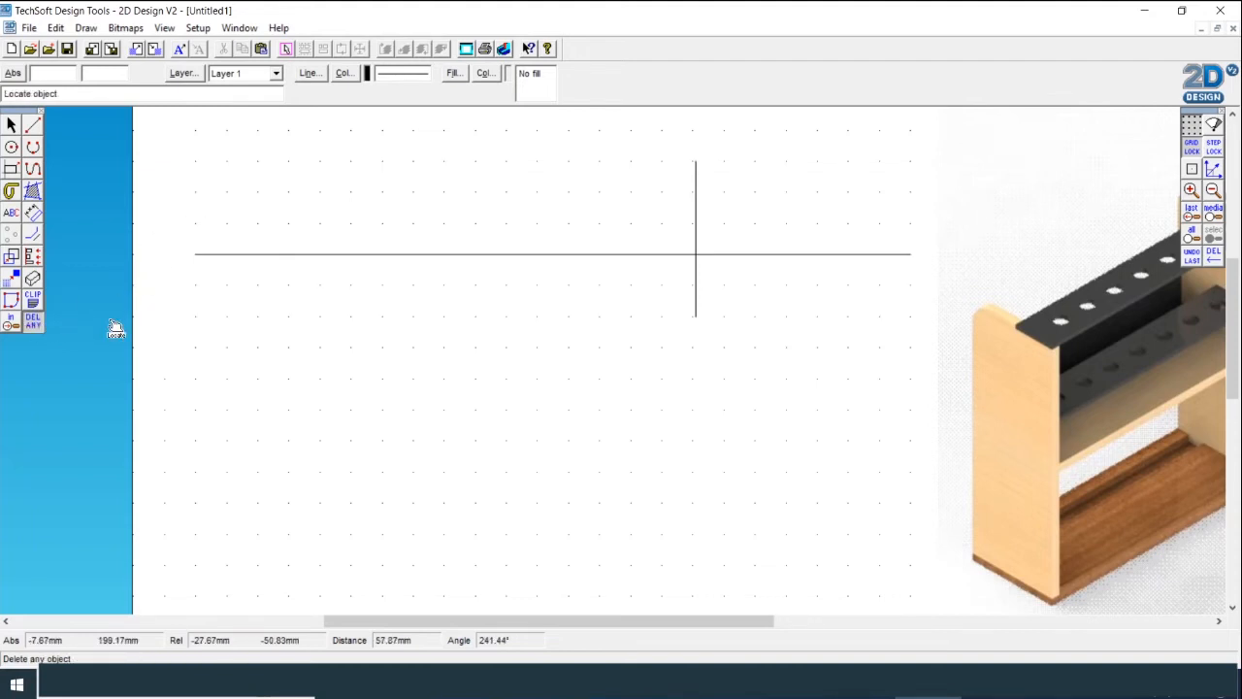
key(ctrl+z)
Step: Delete the line parts outside the upper-left 161 by 30 mm area so only that rectangle remains
click(33, 324)
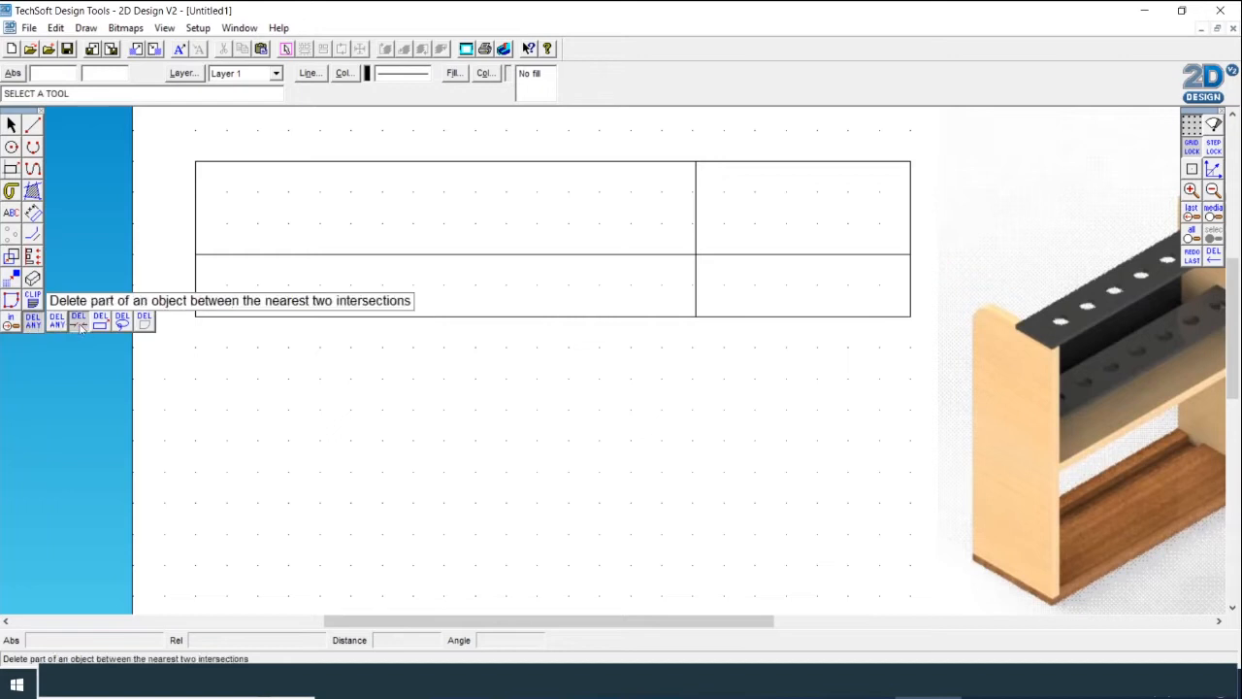
click(82, 323)
click(196, 291)
click(242, 316)
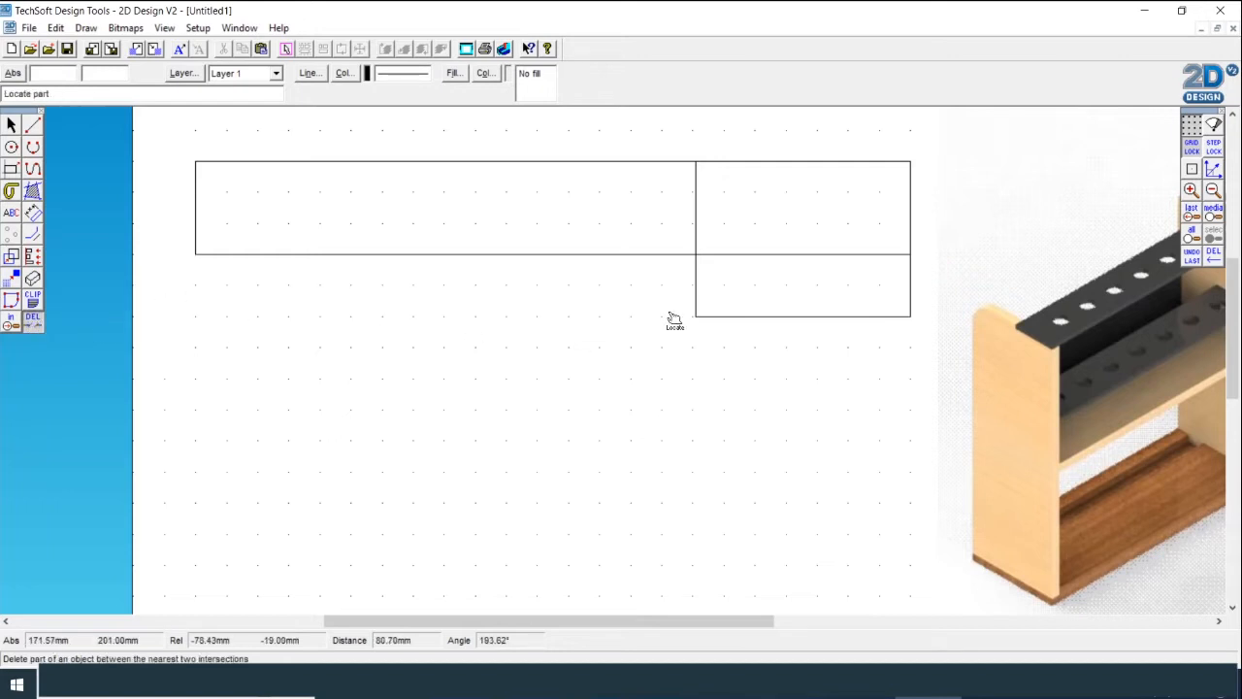
click(696, 296)
click(744, 255)
click(765, 162)
click(910, 225)
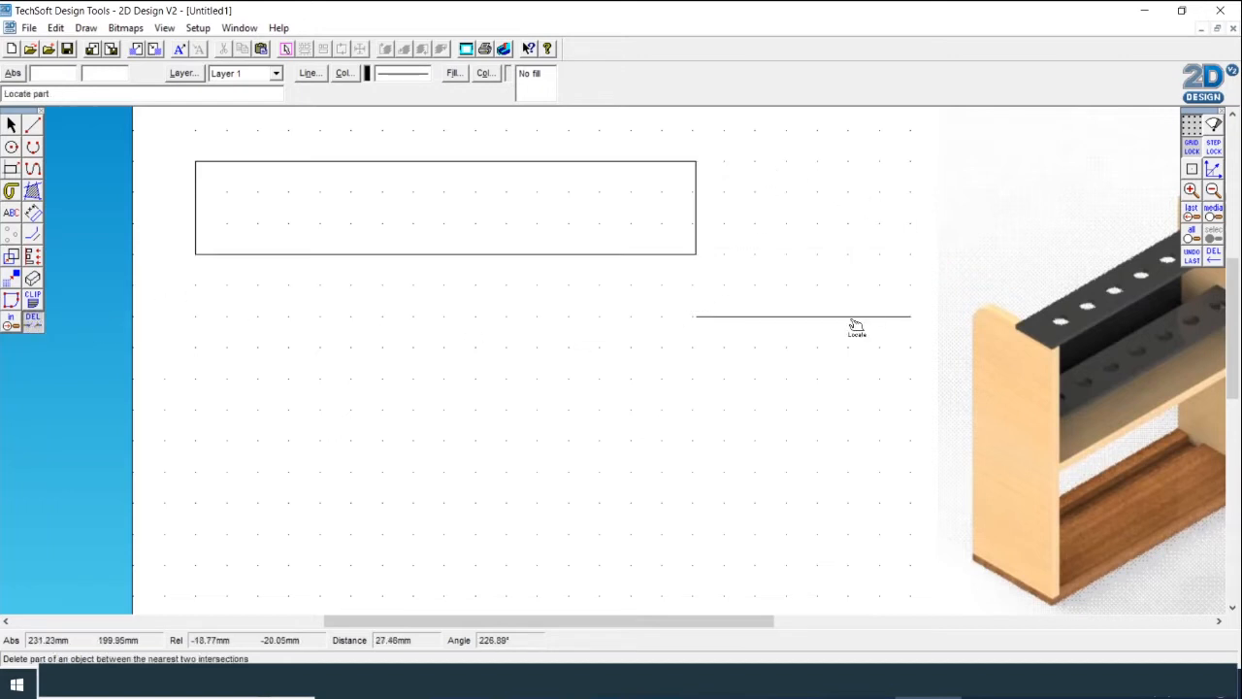
click(856, 317)
Step: Draw a circle with a 5 mm radius above the left end of the rectangle
drag(1234, 393, 1236, 344)
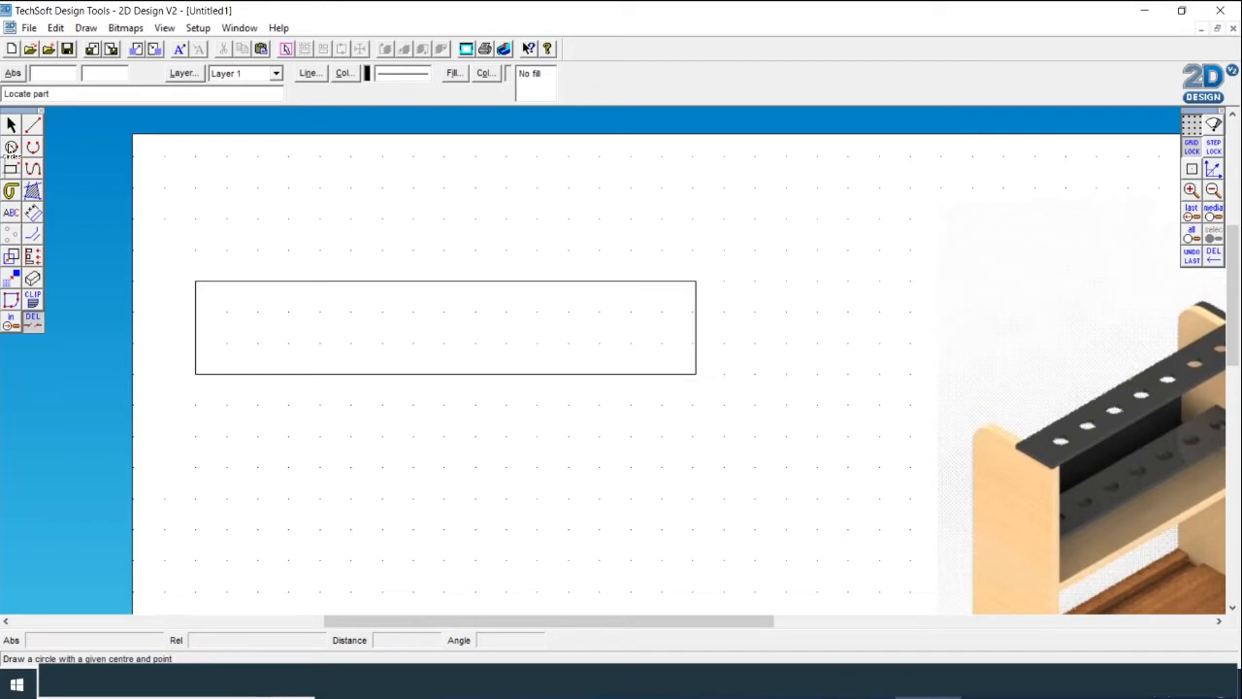
click(11, 149)
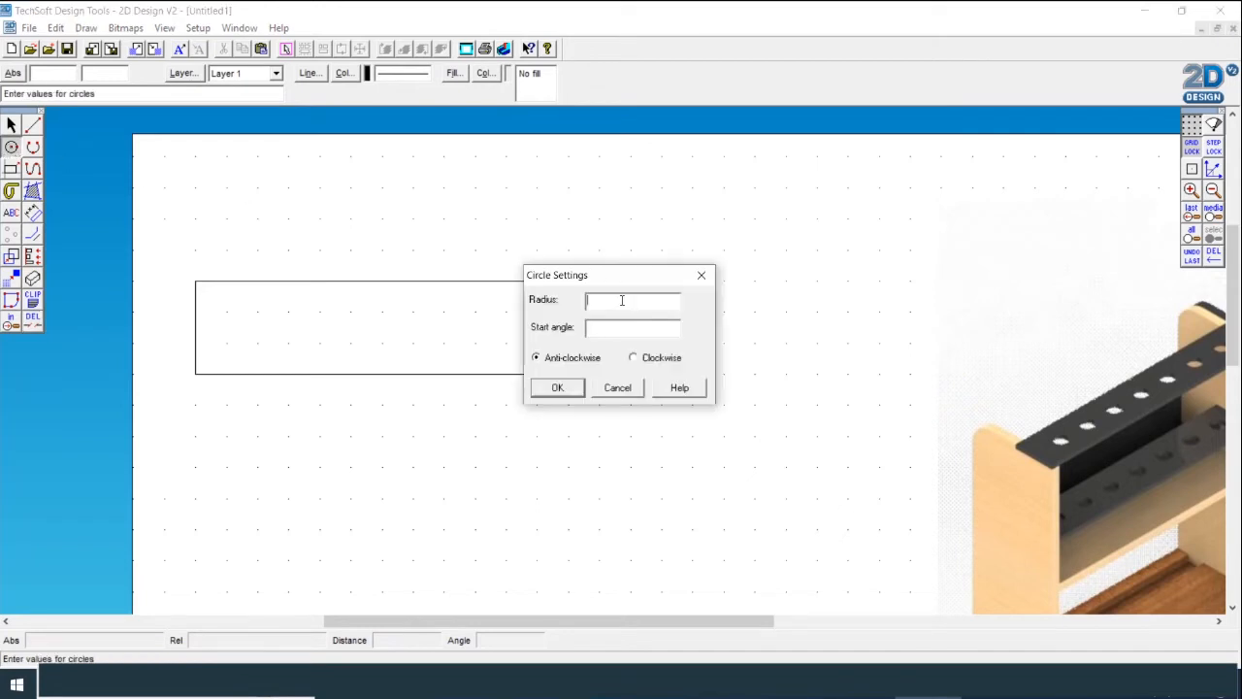
click(557, 388)
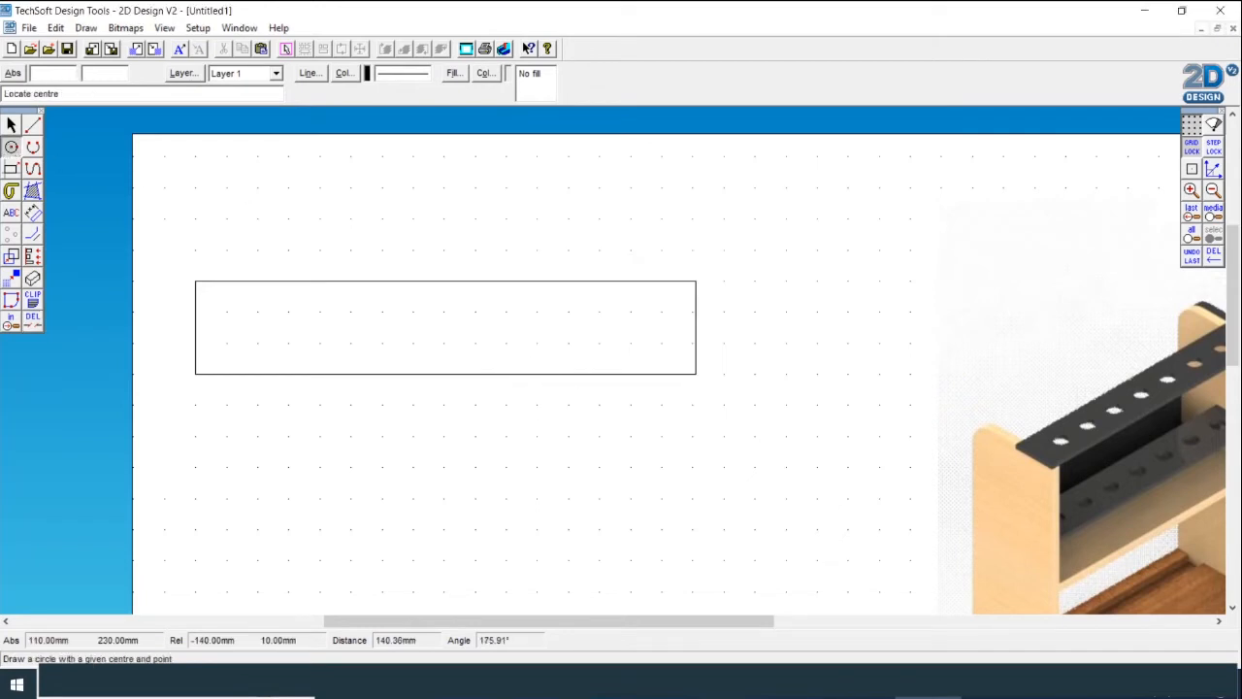
click(226, 218)
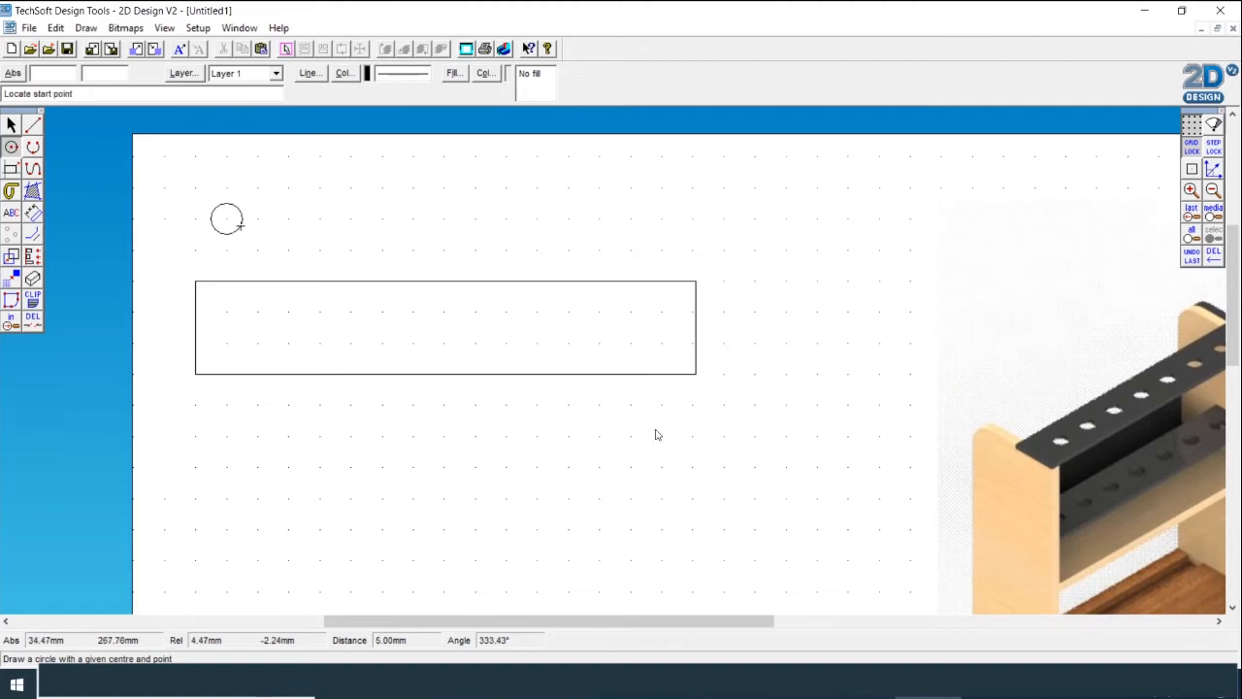
Step: Enable attaching to end points and add a parallel dimension for the rectangle's length below it
click(11, 212)
click(32, 214)
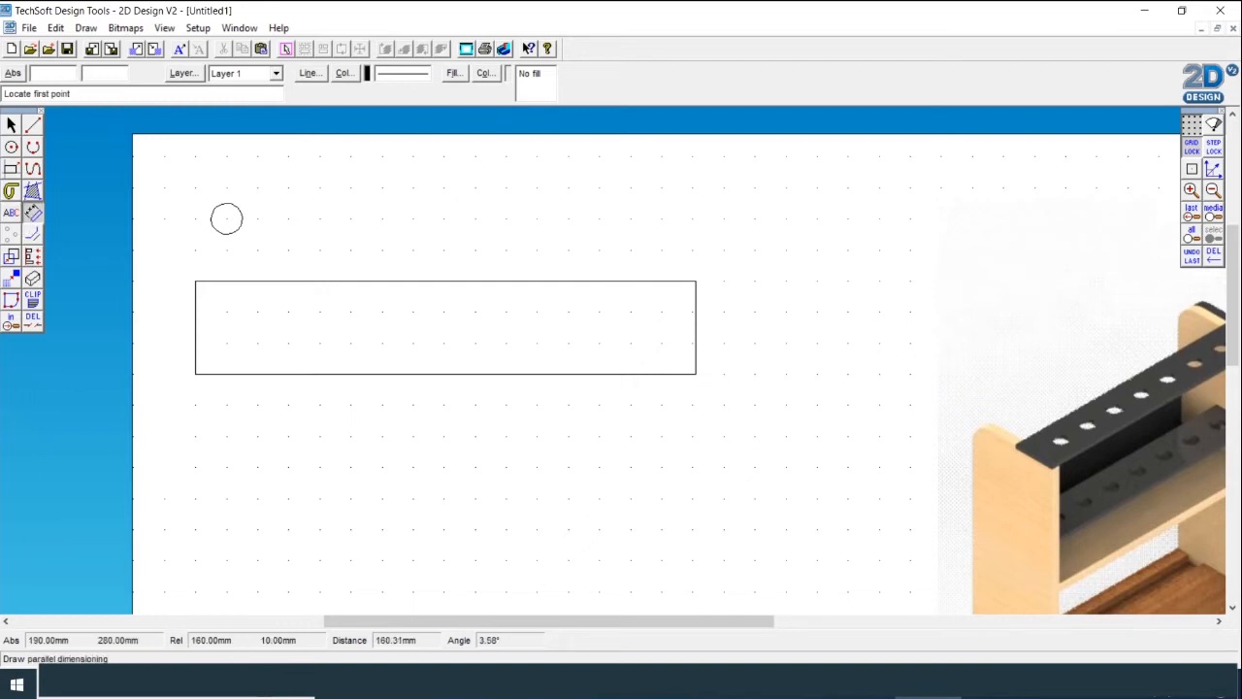
click(1192, 168)
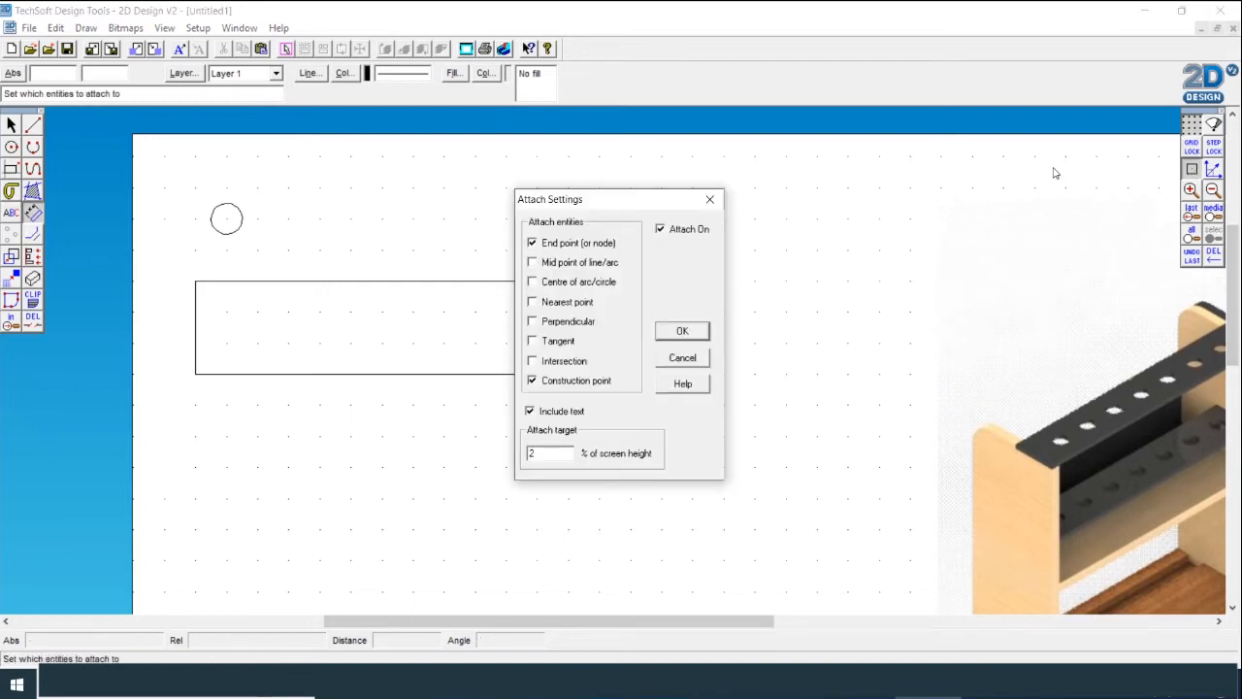
click(682, 331)
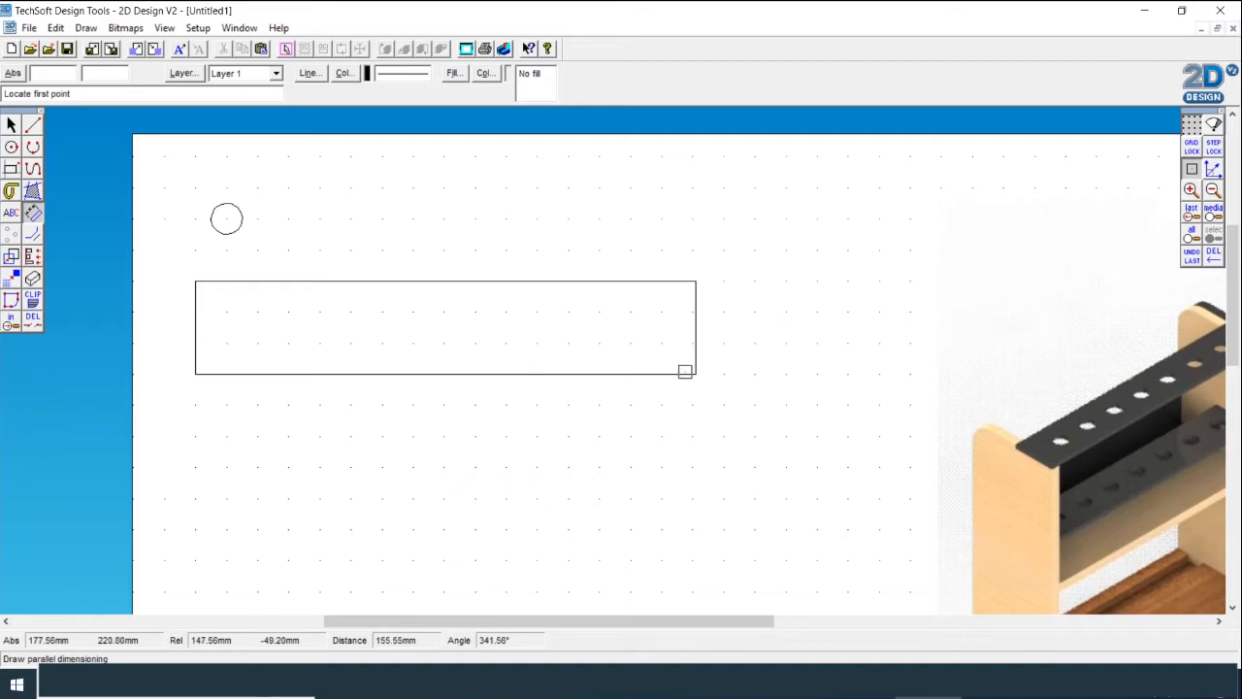
click(695, 373)
click(197, 373)
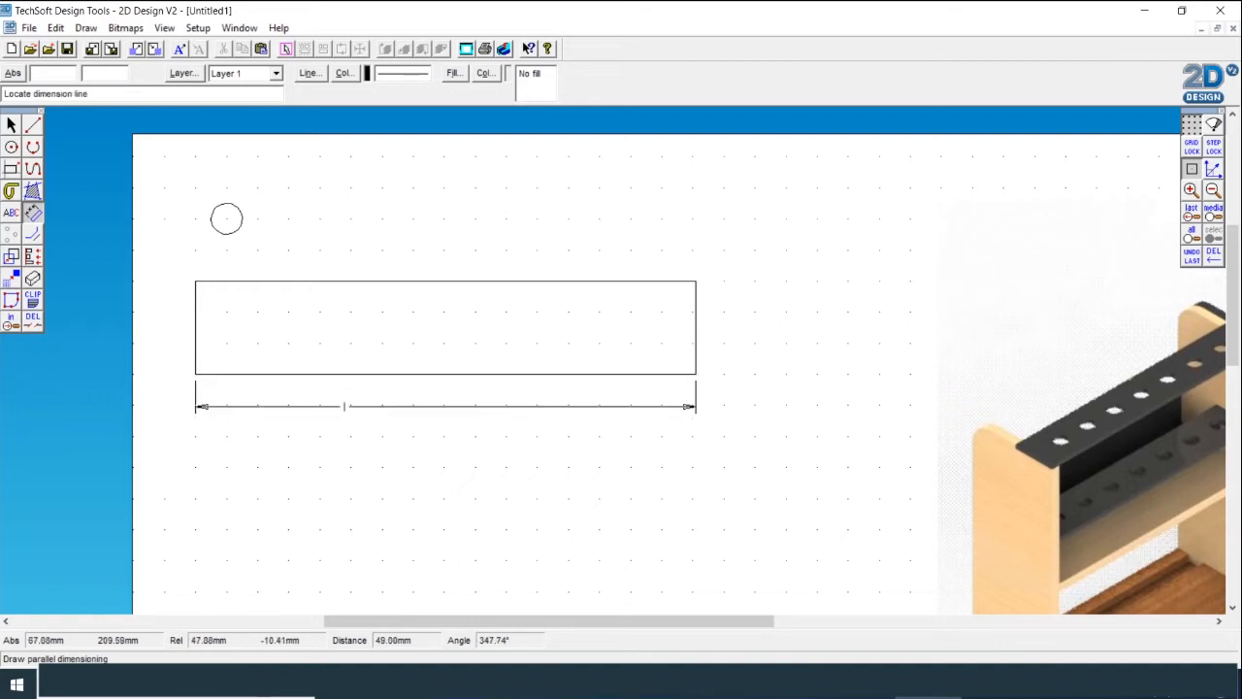
click(448, 454)
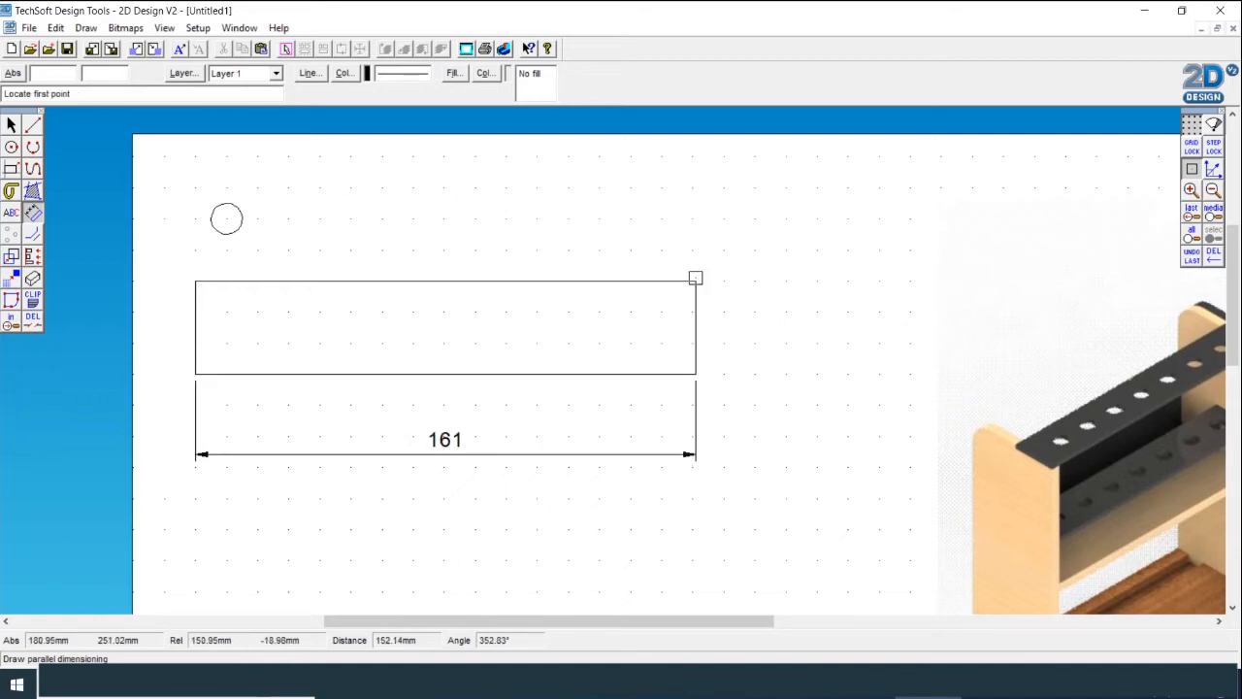
Step: Dimension the rectangle's height beside its right edge
click(695, 281)
click(695, 374)
click(757, 326)
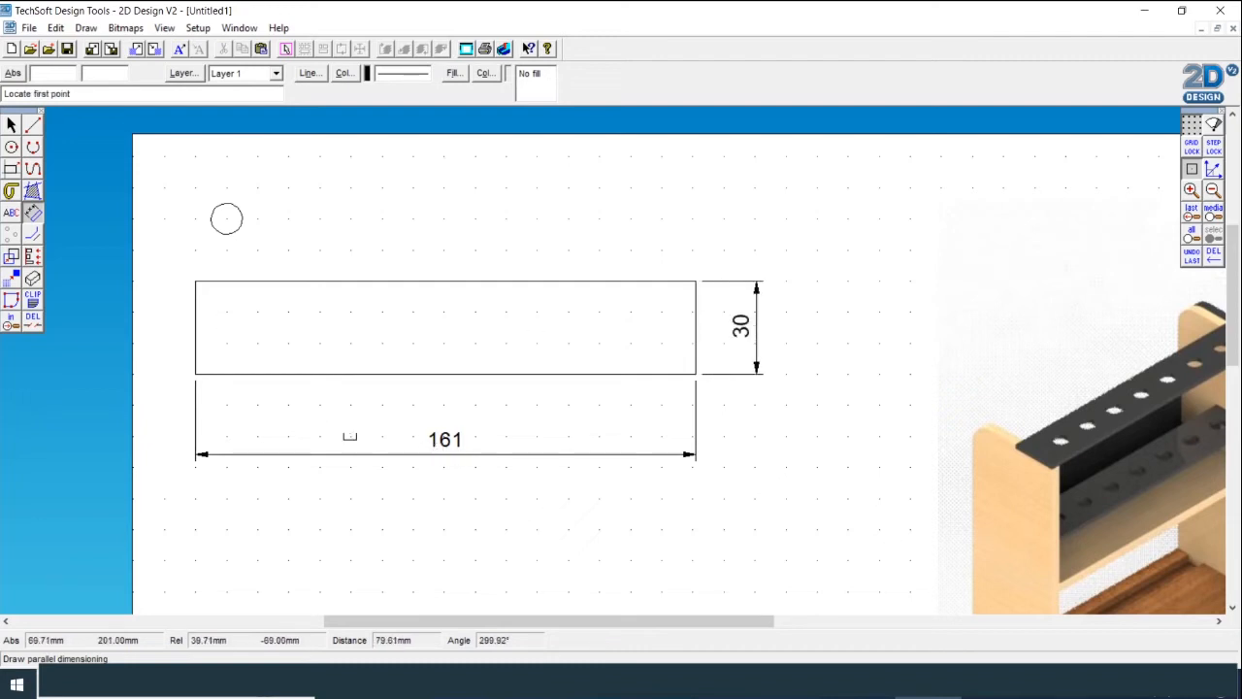
Step: Place the text "161/7 = 23mm" above the rectangle
click(11, 212)
click(471, 231)
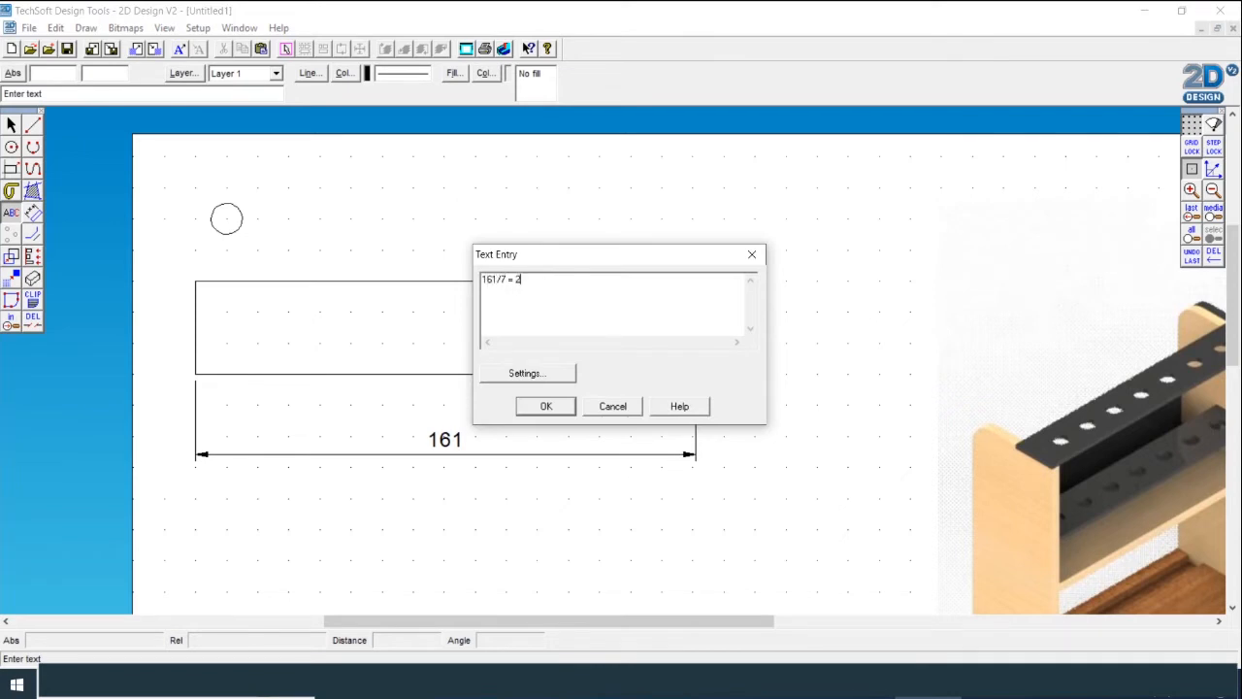
click(544, 407)
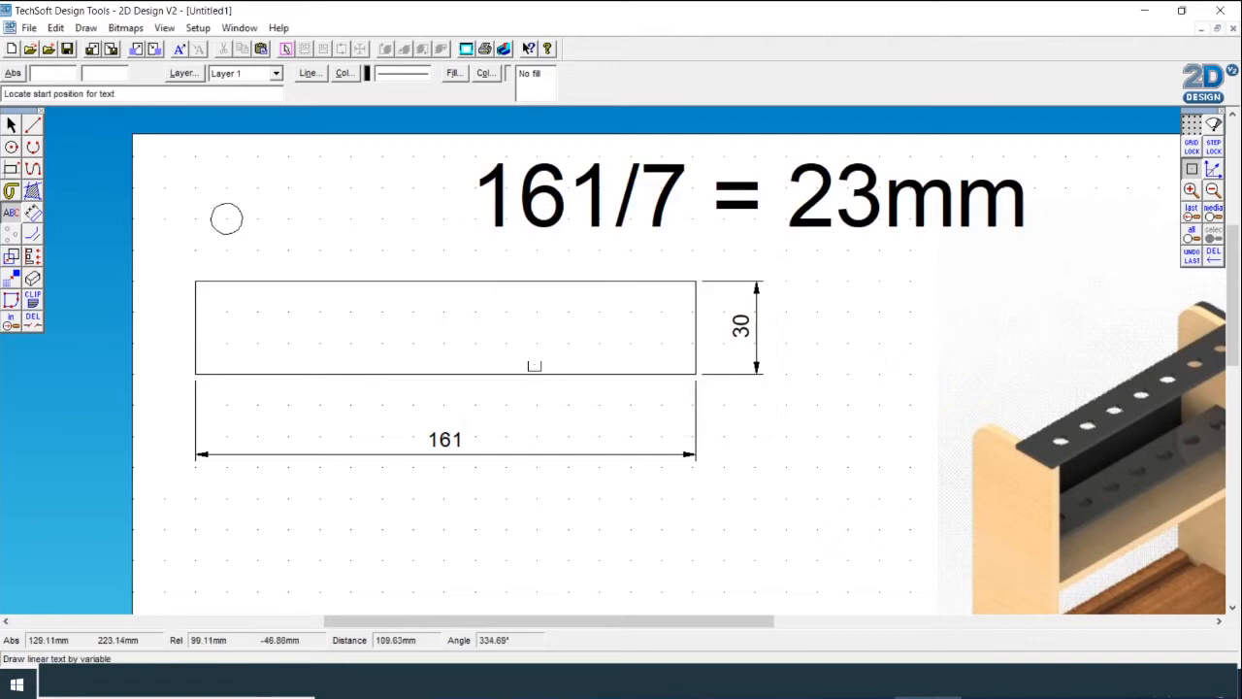
Step: Shrink the calculation text toward its upper-right corner so it takes up less space above the rectangle
click(20, 129)
click(604, 226)
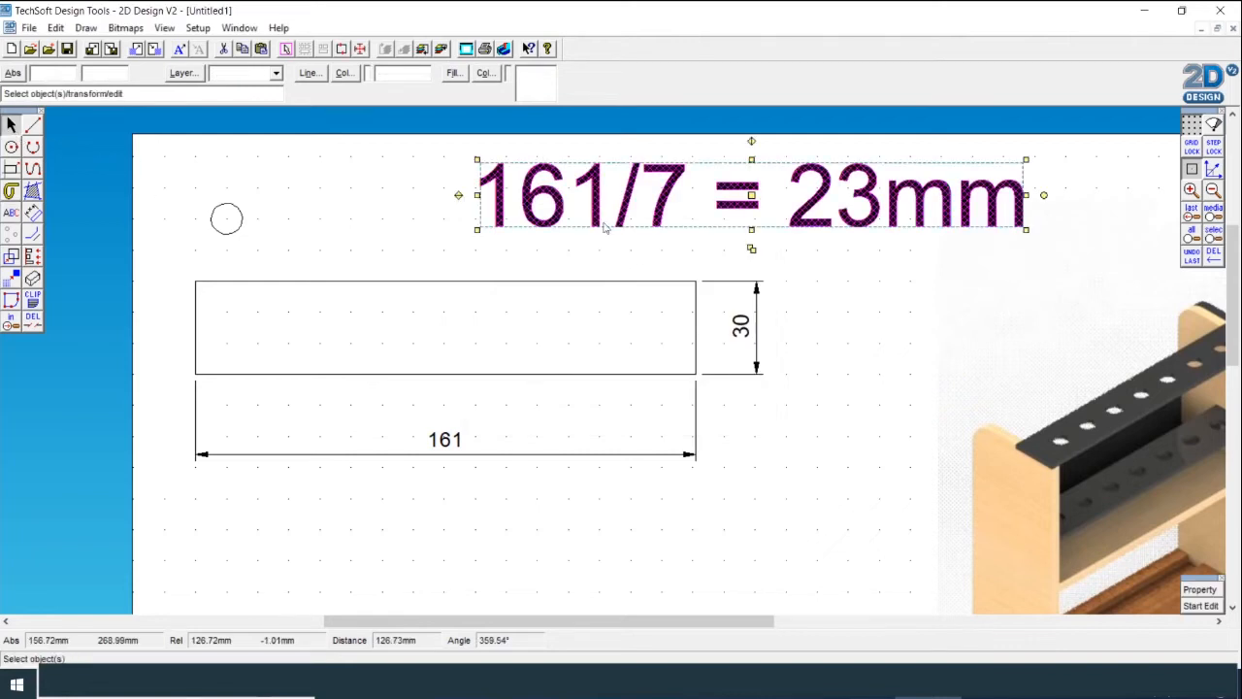
drag(475, 230, 713, 191)
click(590, 217)
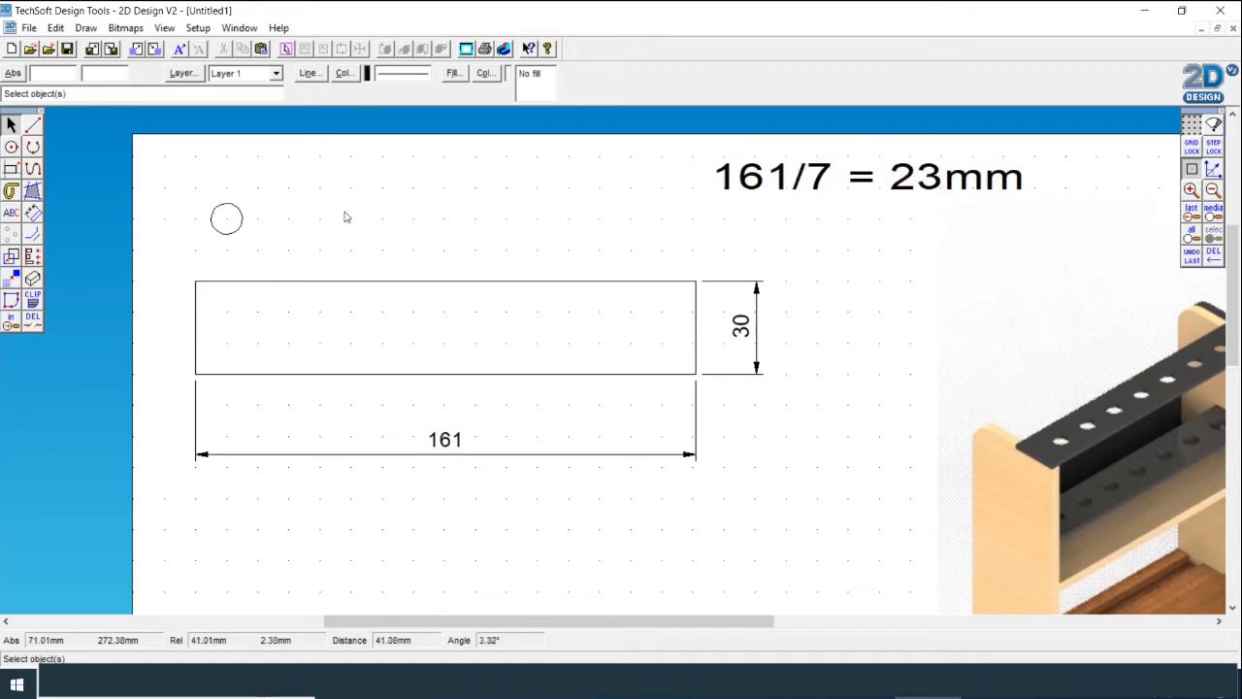
Step: Copy the small circle into a rectangular array of 7 columns in a single row with 23 mm X spacing
click(242, 226)
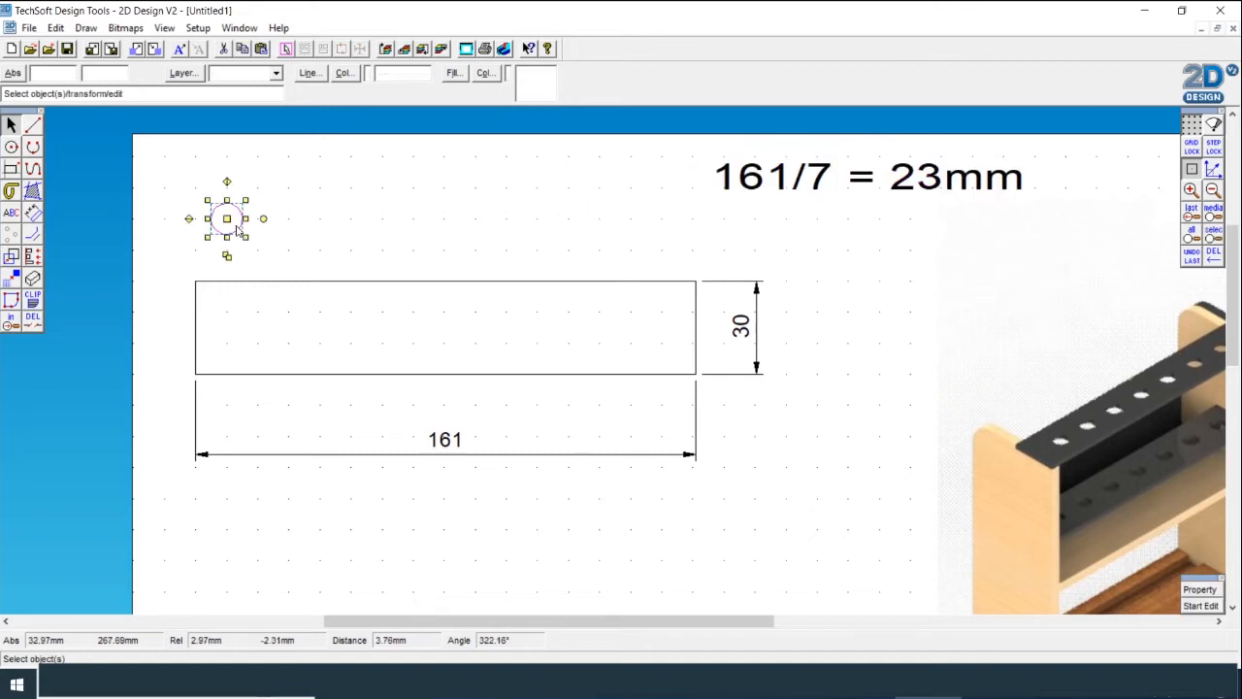
click(339, 242)
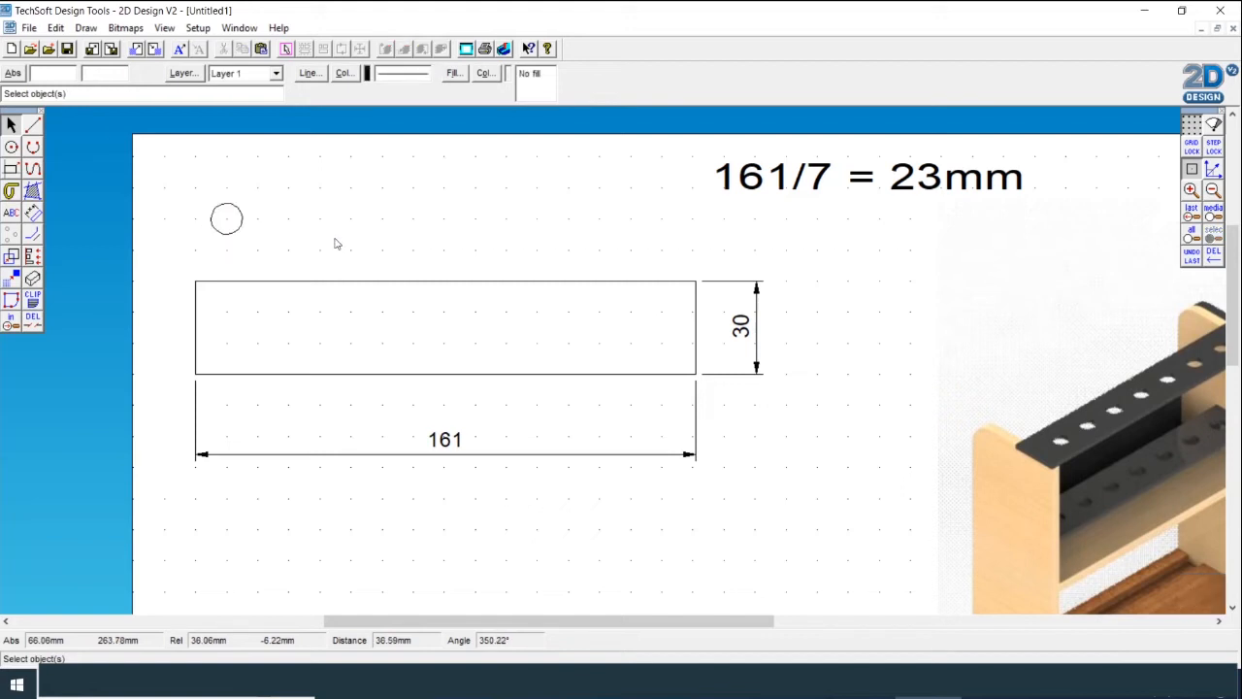
click(237, 230)
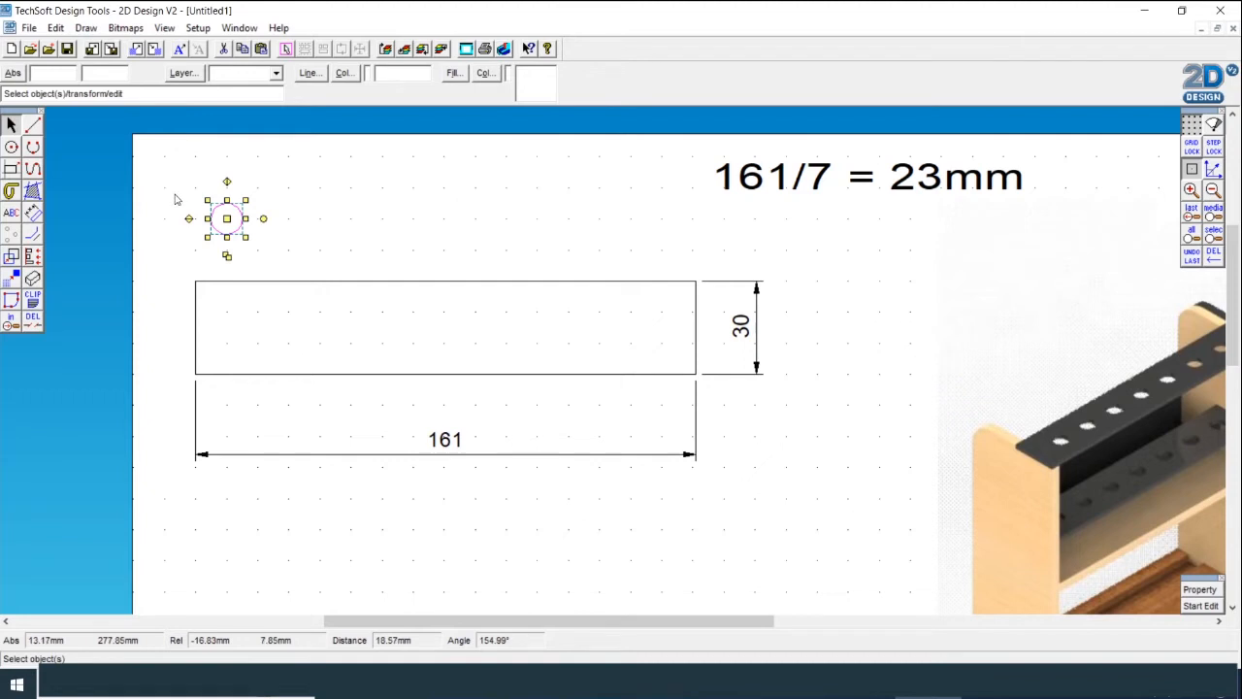
click(92, 30)
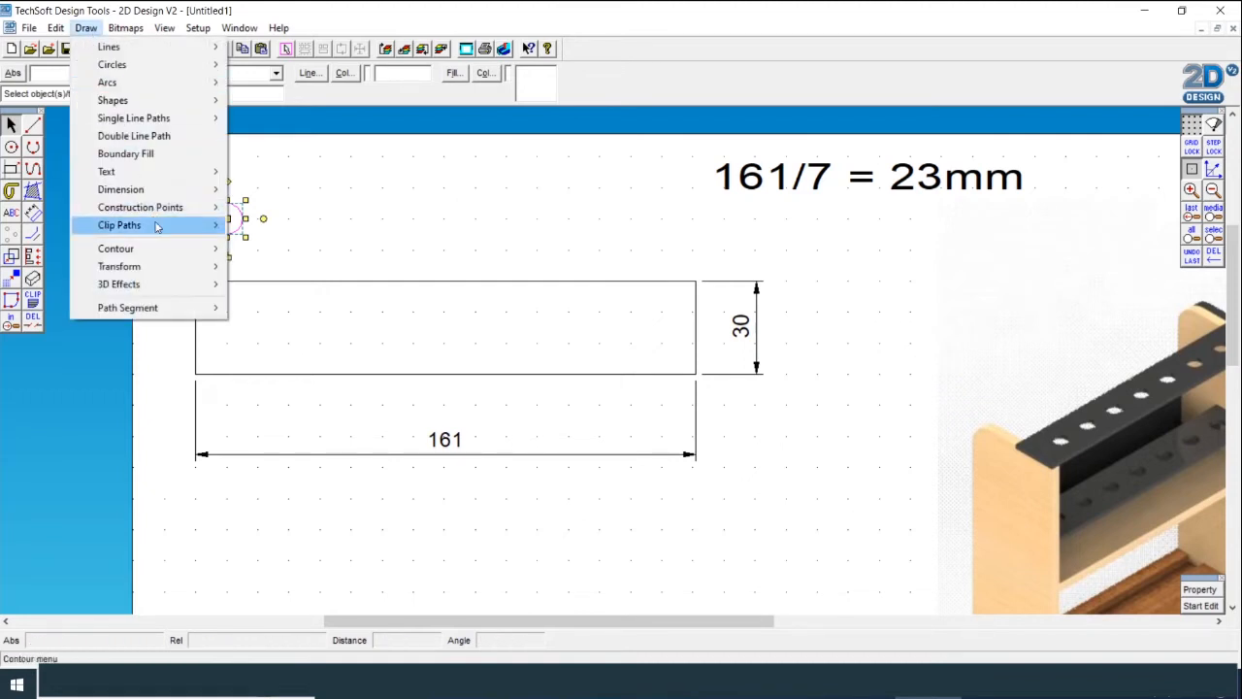
mouse_move(158, 266)
click(312, 373)
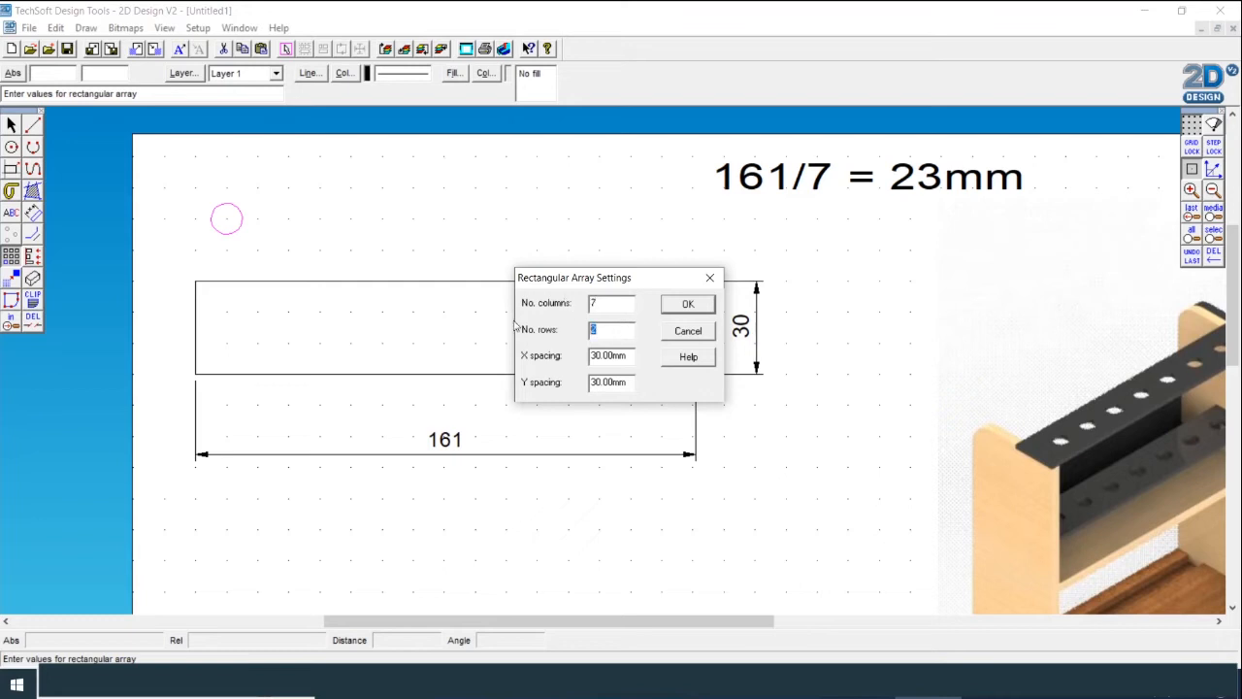
double_click(635, 356)
text(23)
click(689, 305)
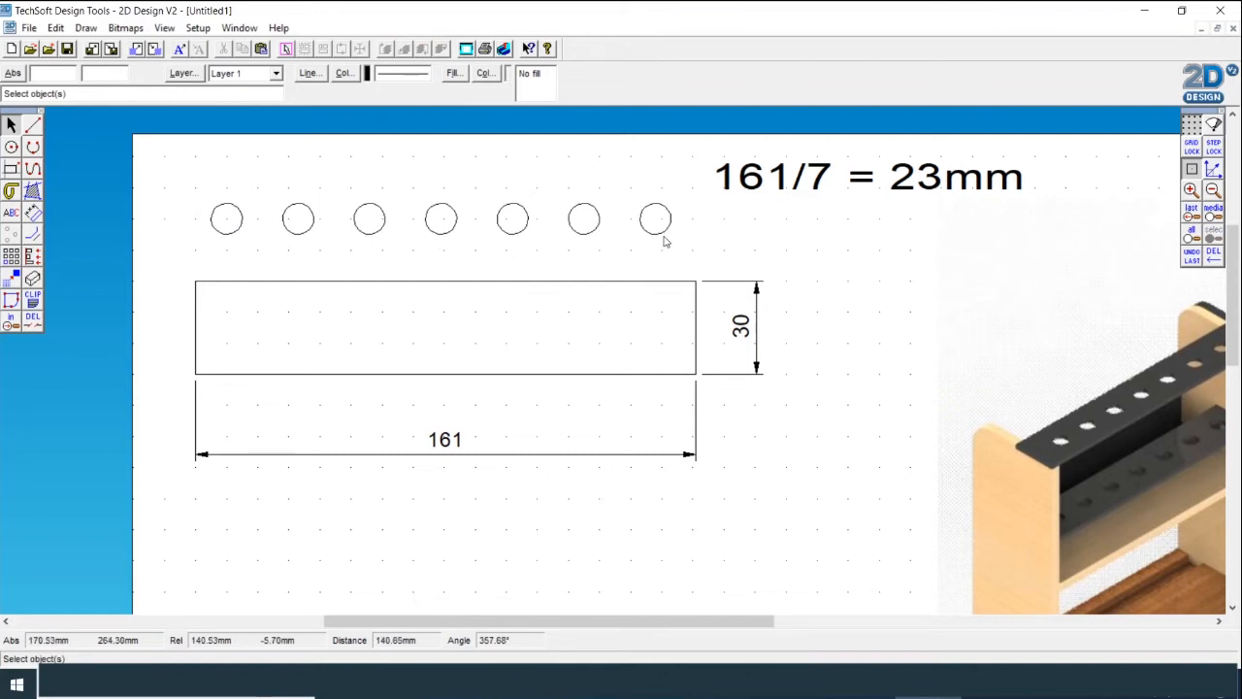
Step: Check the centre spacing of the first two circles with a parallel dimension below them, and undo it
click(32, 211)
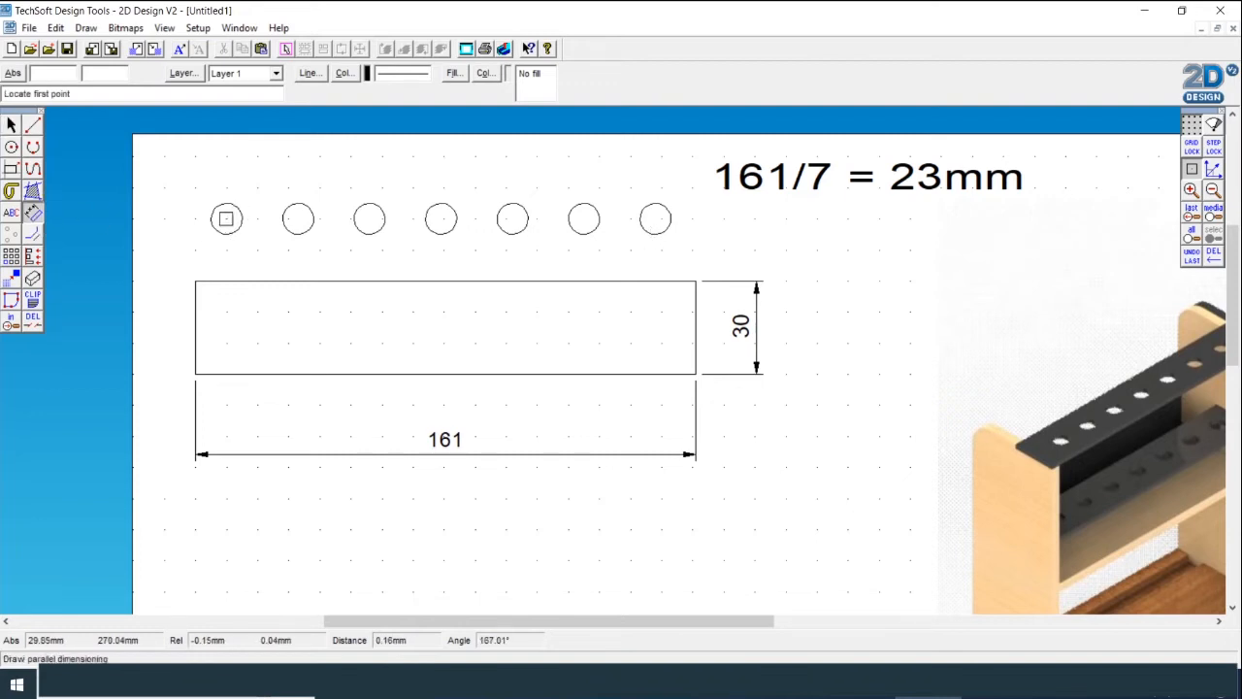
click(226, 218)
click(298, 219)
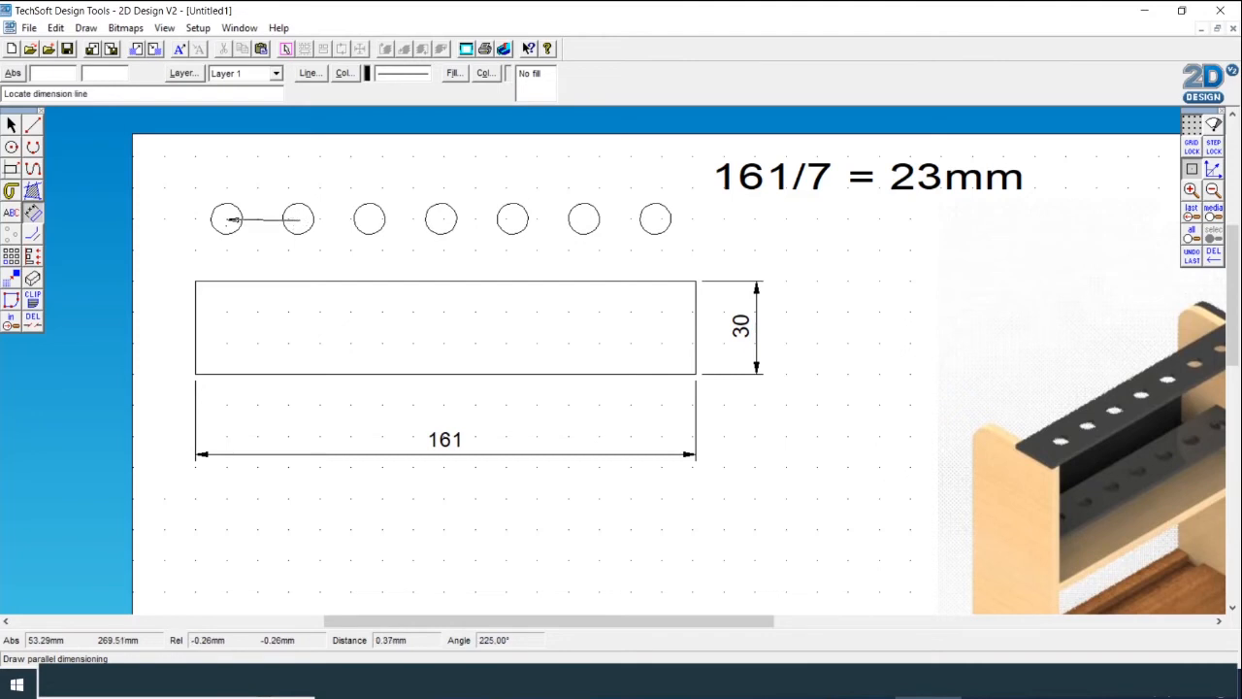
click(297, 254)
key(ctrl+z)
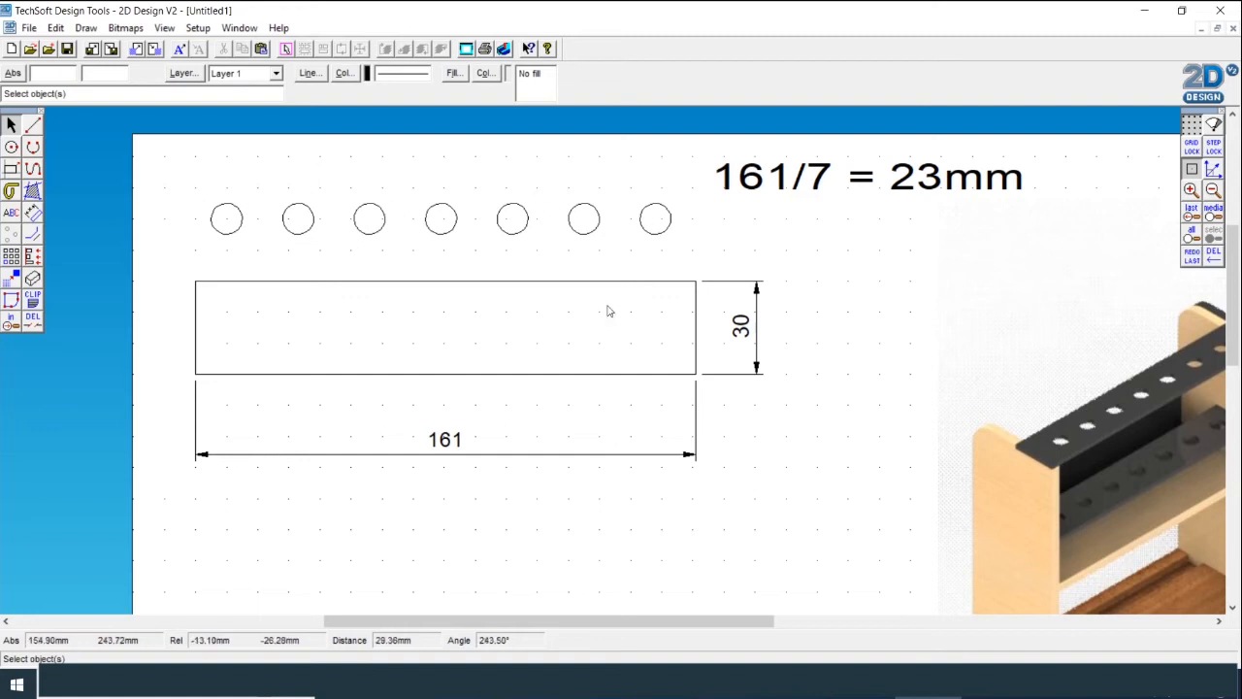
Step: Delete the rectangle's length and height dimensions
click(442, 440)
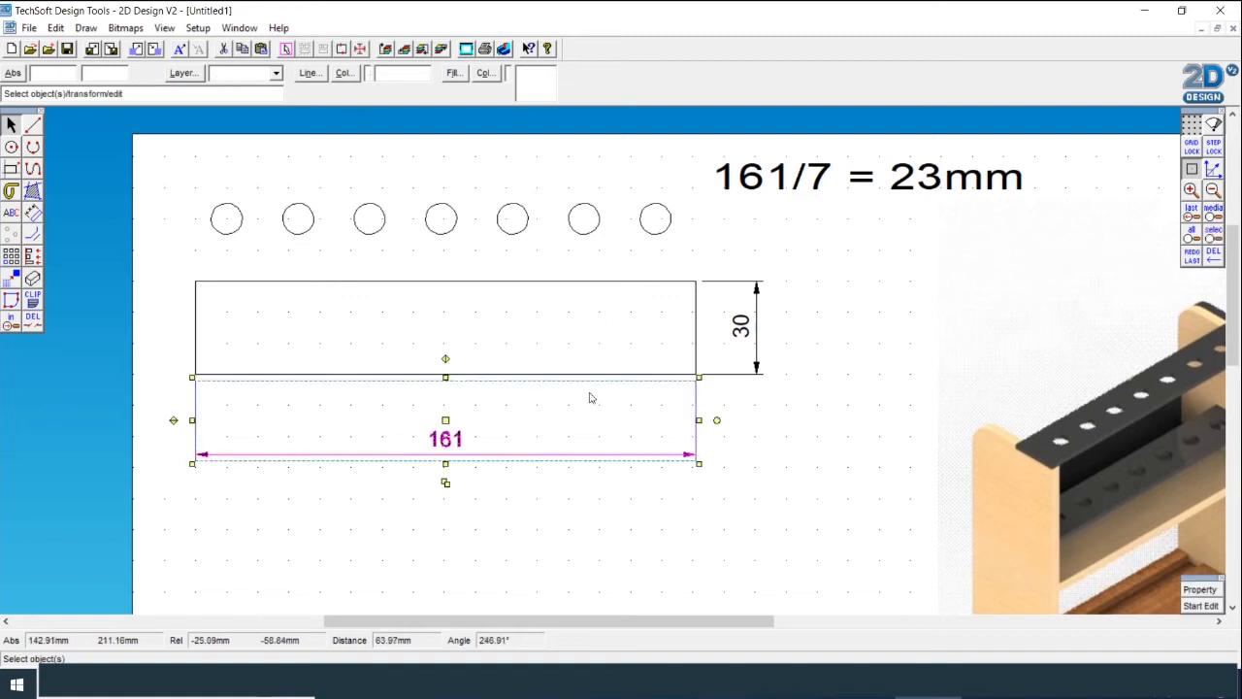
key(Delete)
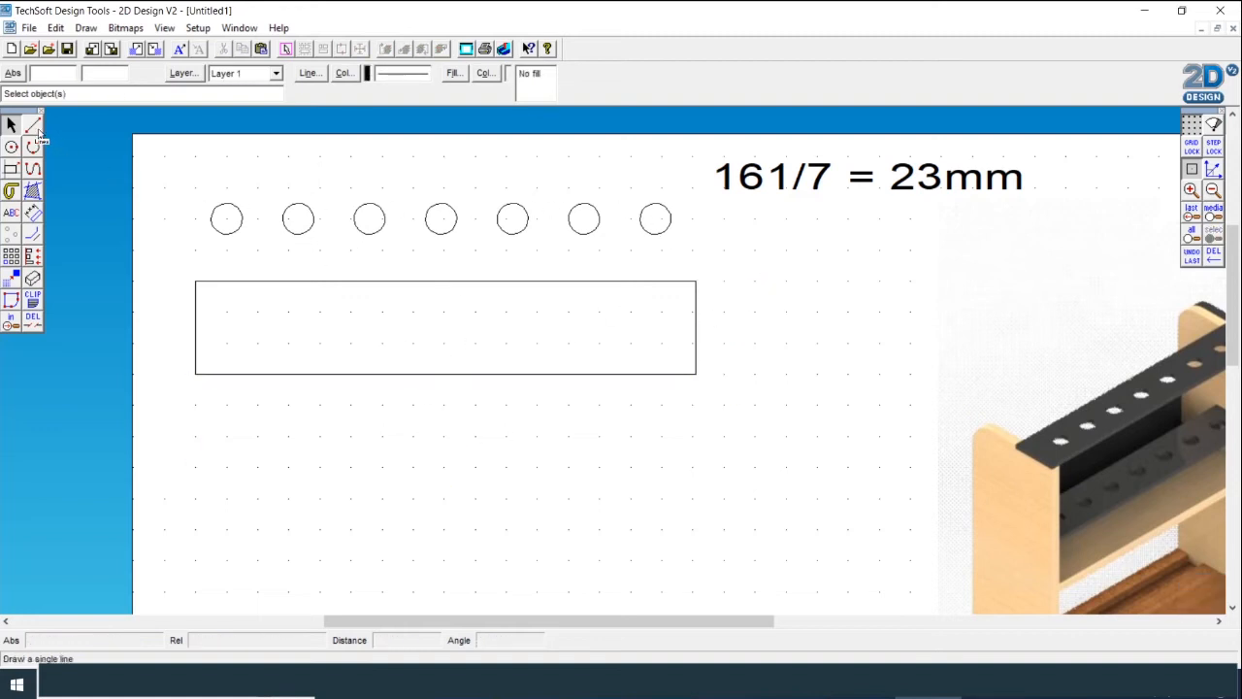
Step: Attach to mid points instead of end points and draw a horizontal centre line between the mid points of the rectangle's short sides
click(33, 128)
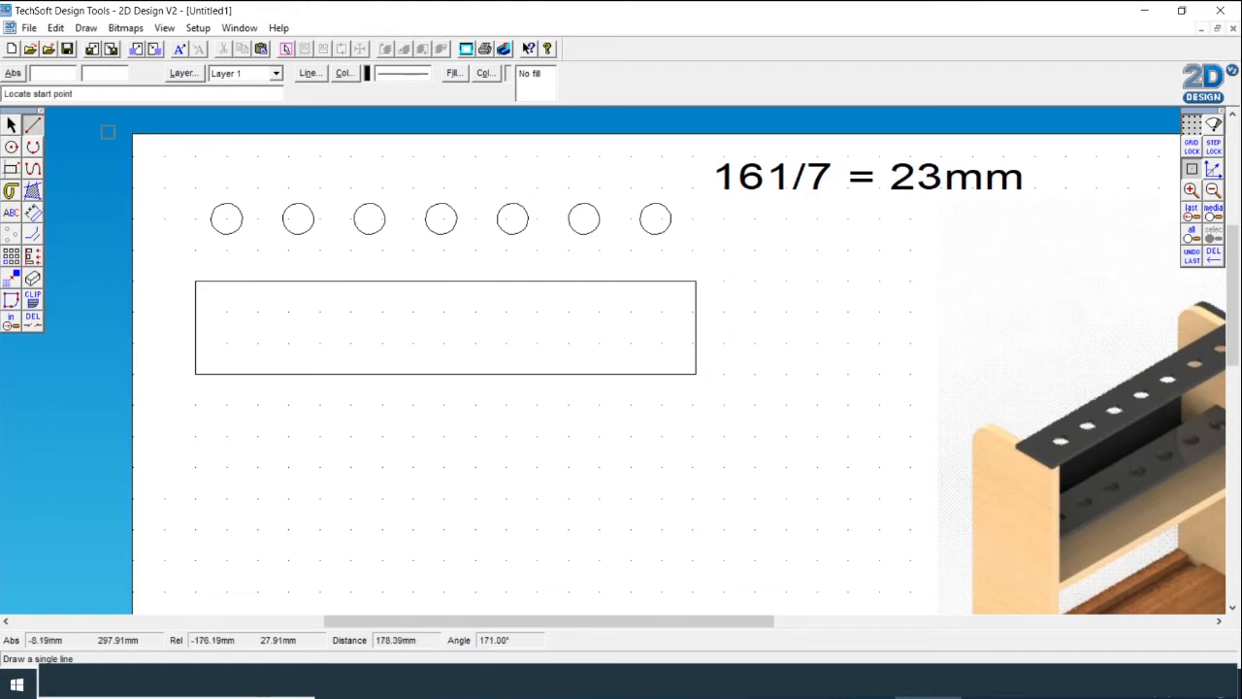
right_click(1193, 172)
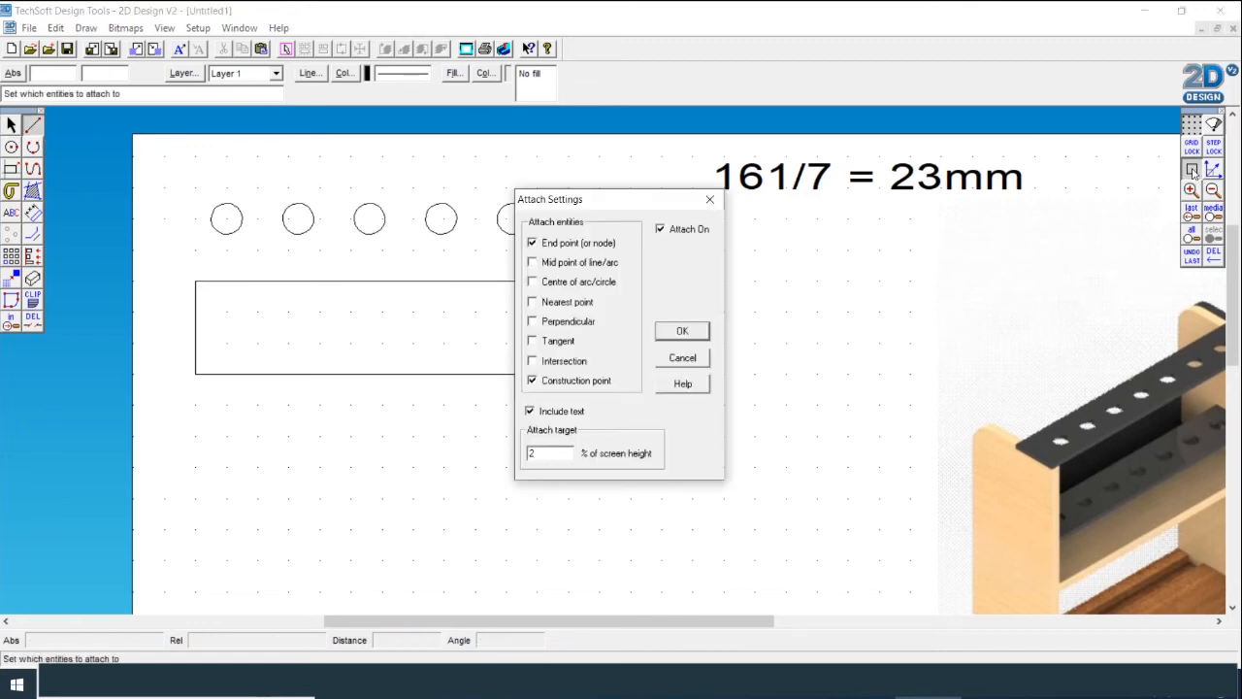
click(682, 331)
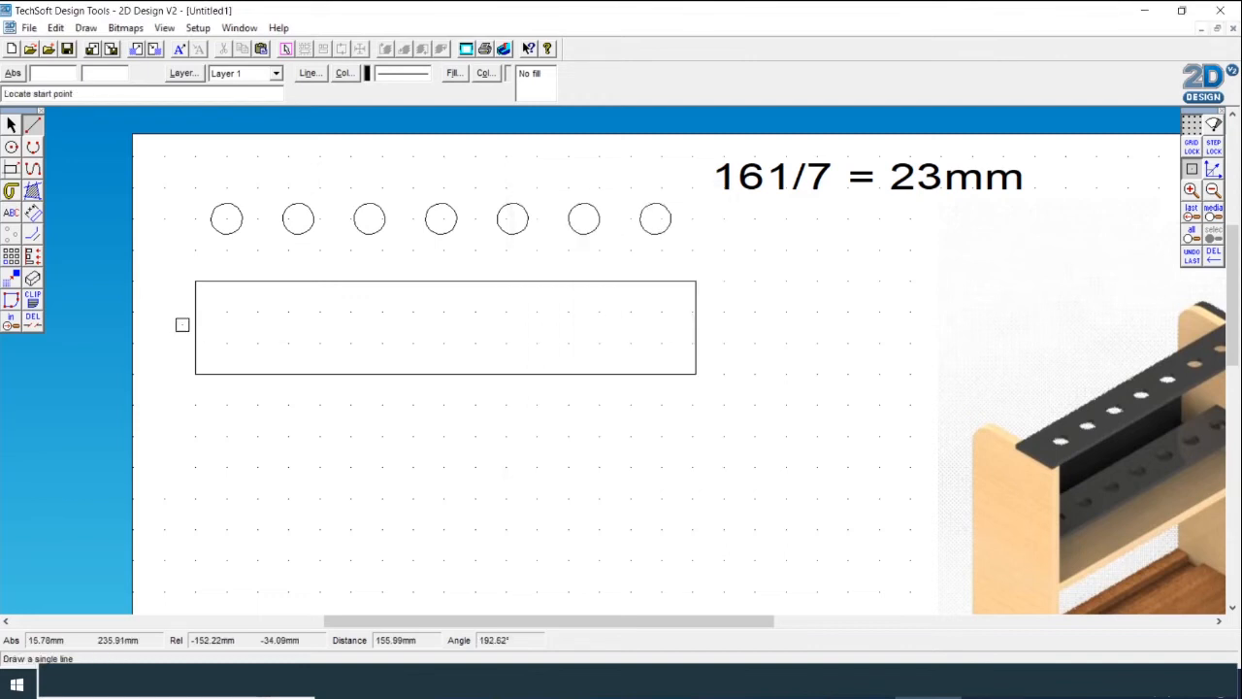
click(1199, 203)
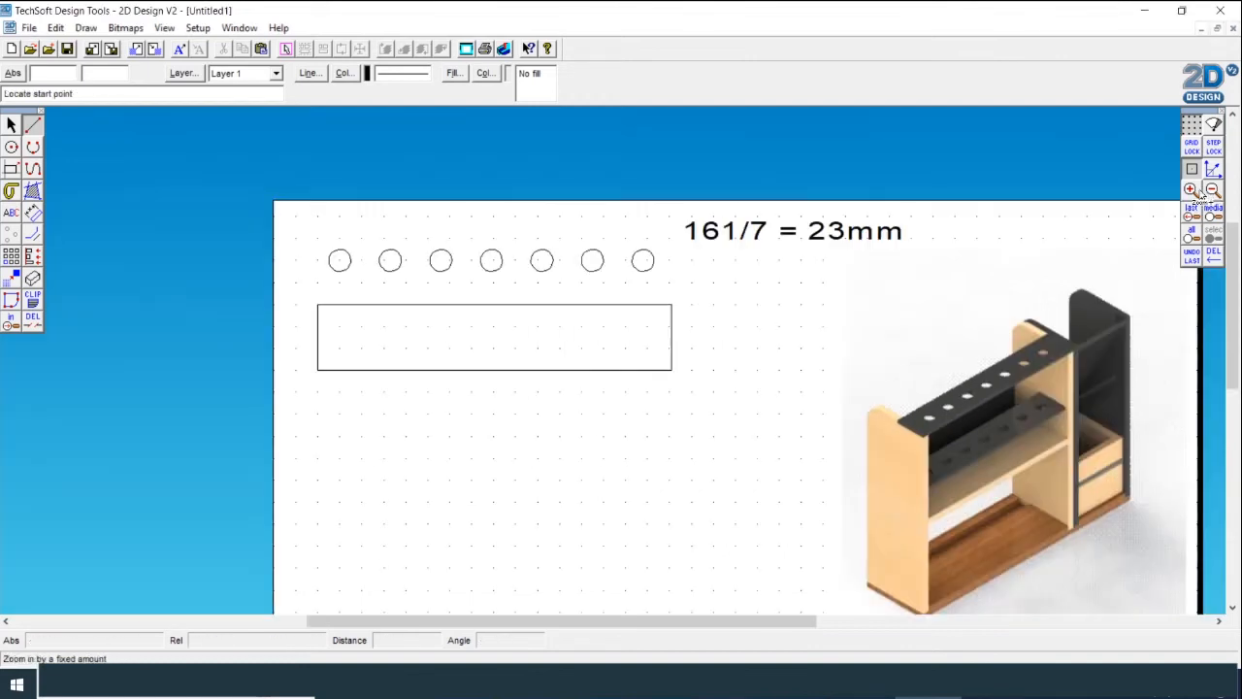
click(1199, 193)
click(1201, 193)
click(725, 314)
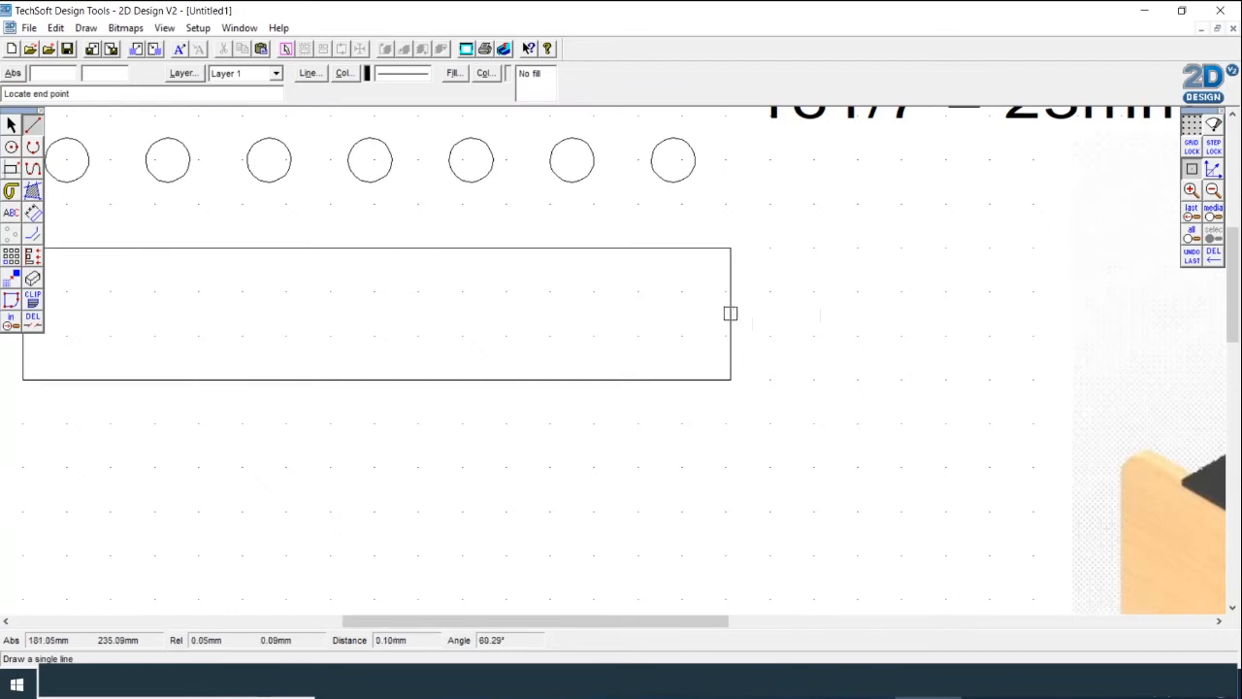
drag(534, 621, 479, 621)
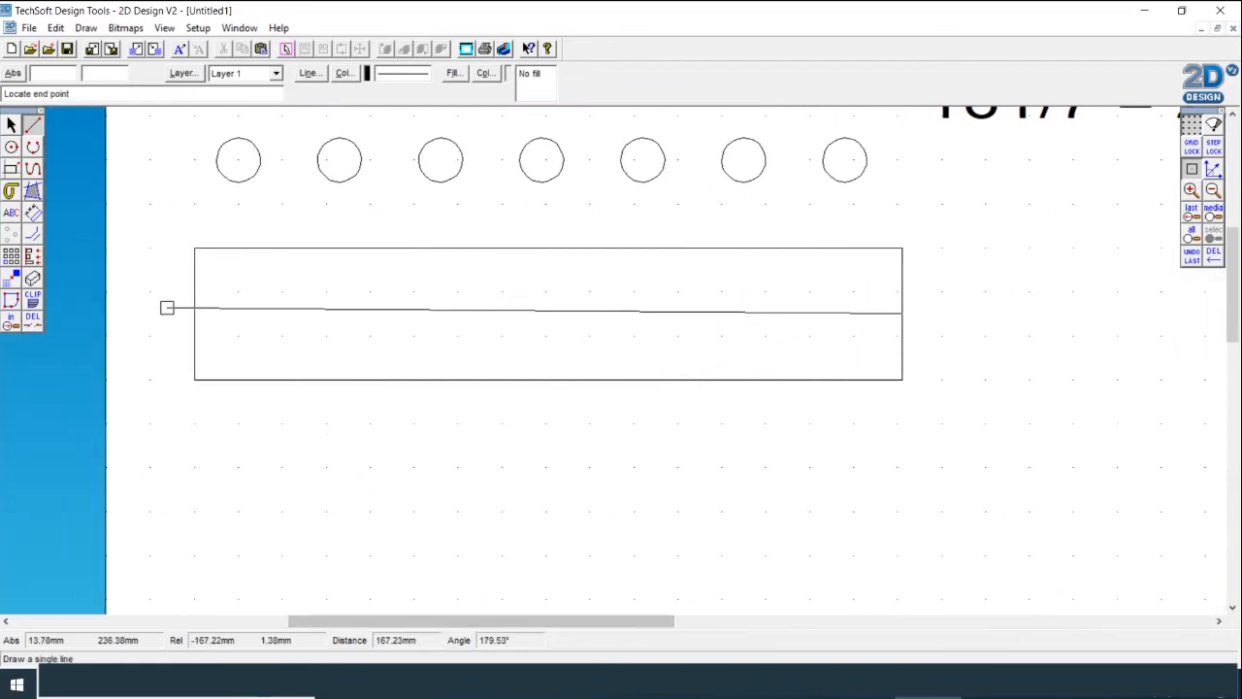
click(195, 313)
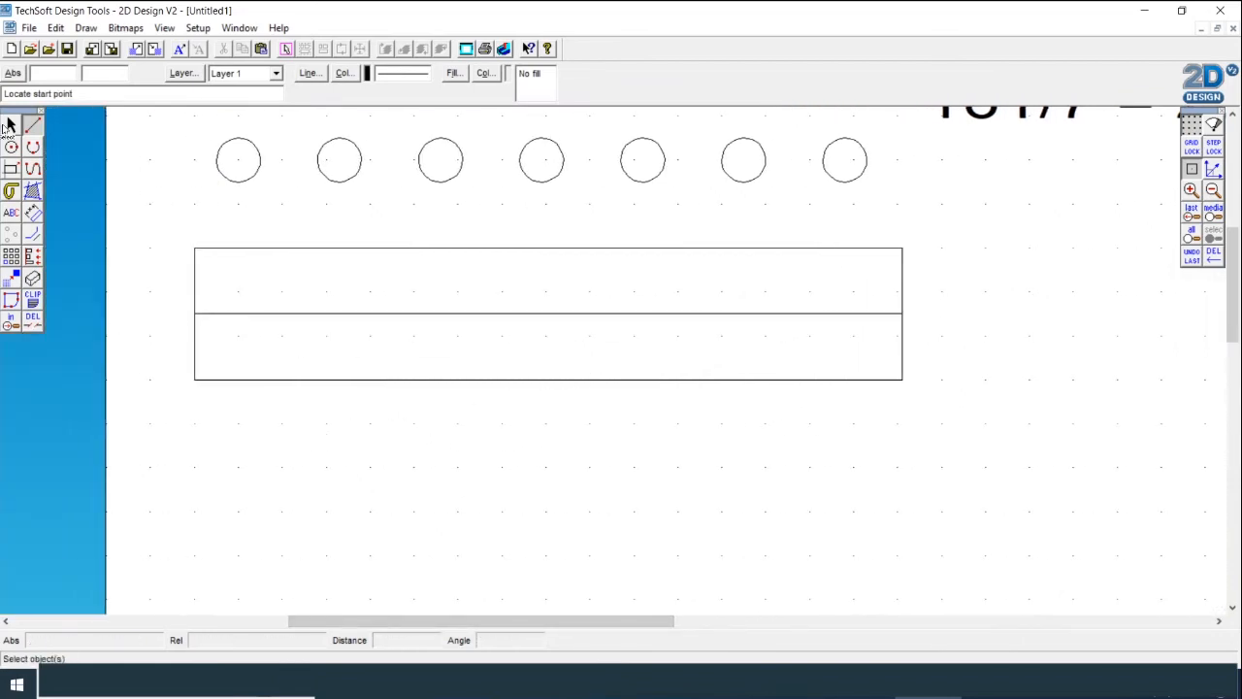
Step: Move the row of seven circles by its centre onto the mid point of the centre line, and delete that line
click(10, 124)
drag(190, 115, 894, 204)
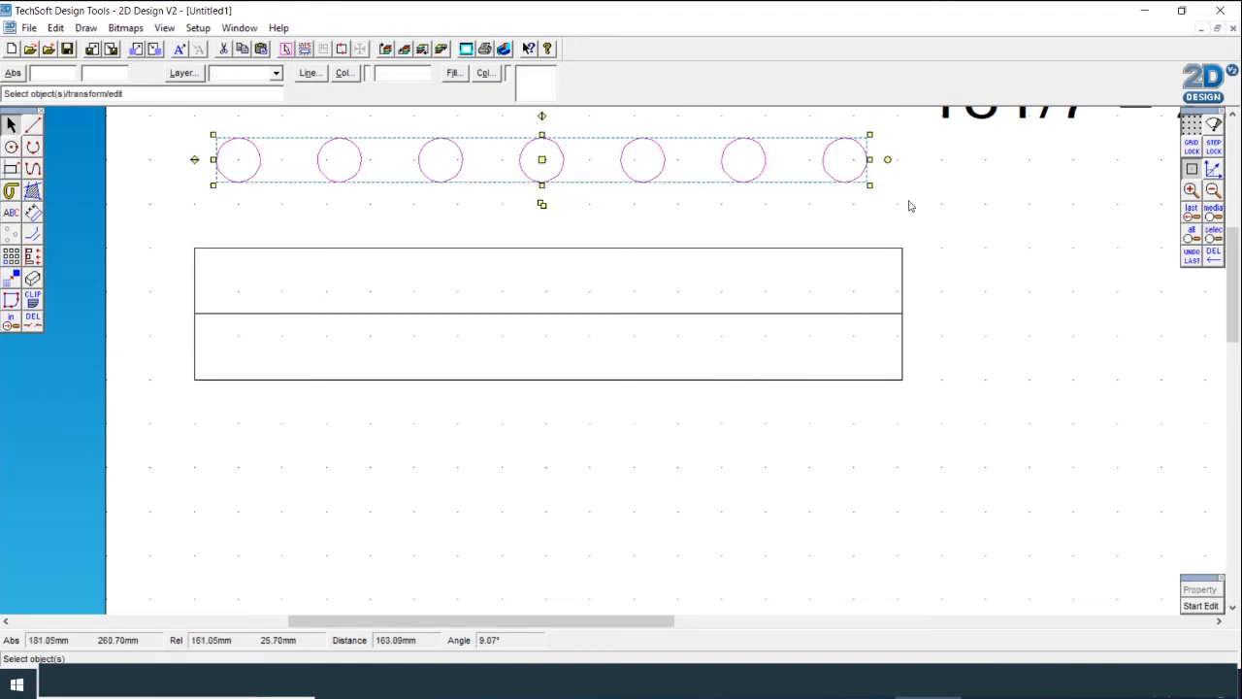
click(541, 159)
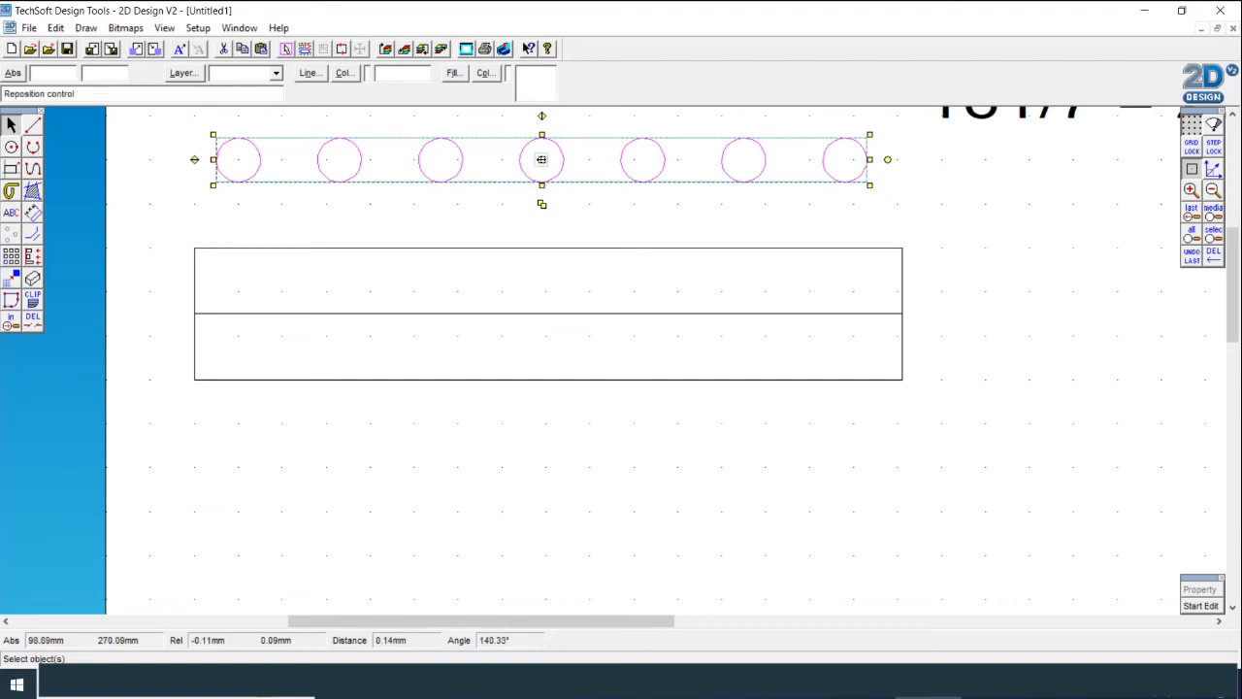
drag(542, 159, 548, 313)
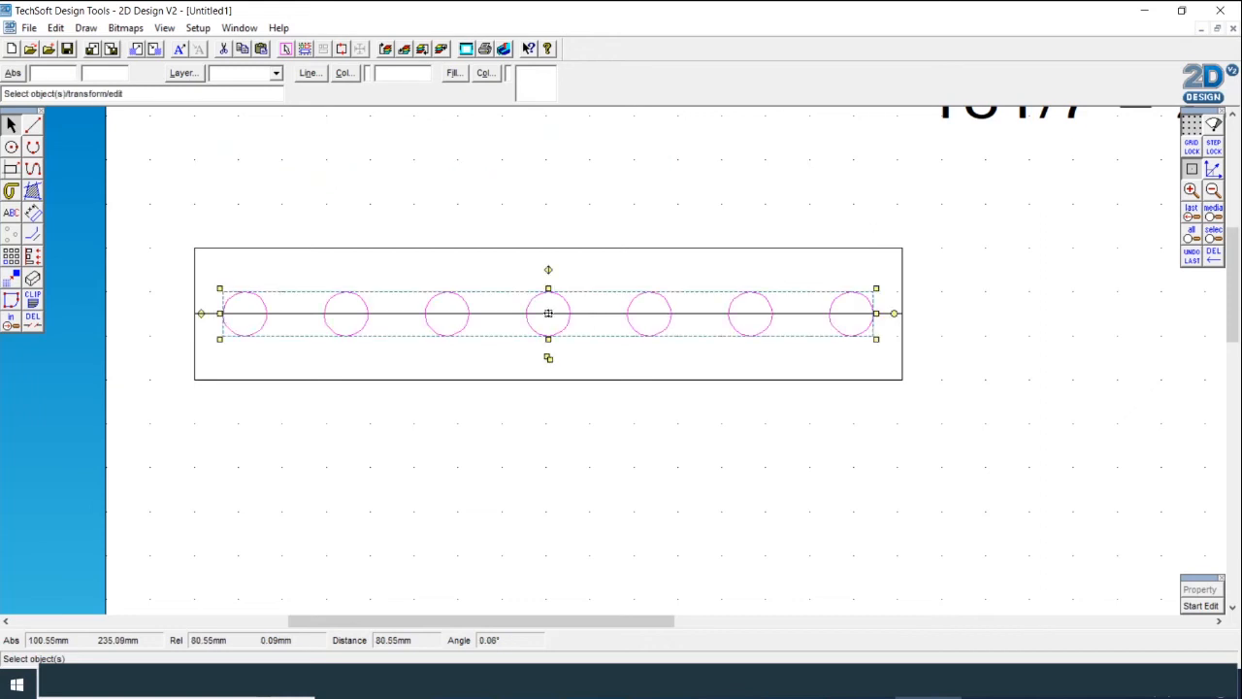
right_click(1192, 170)
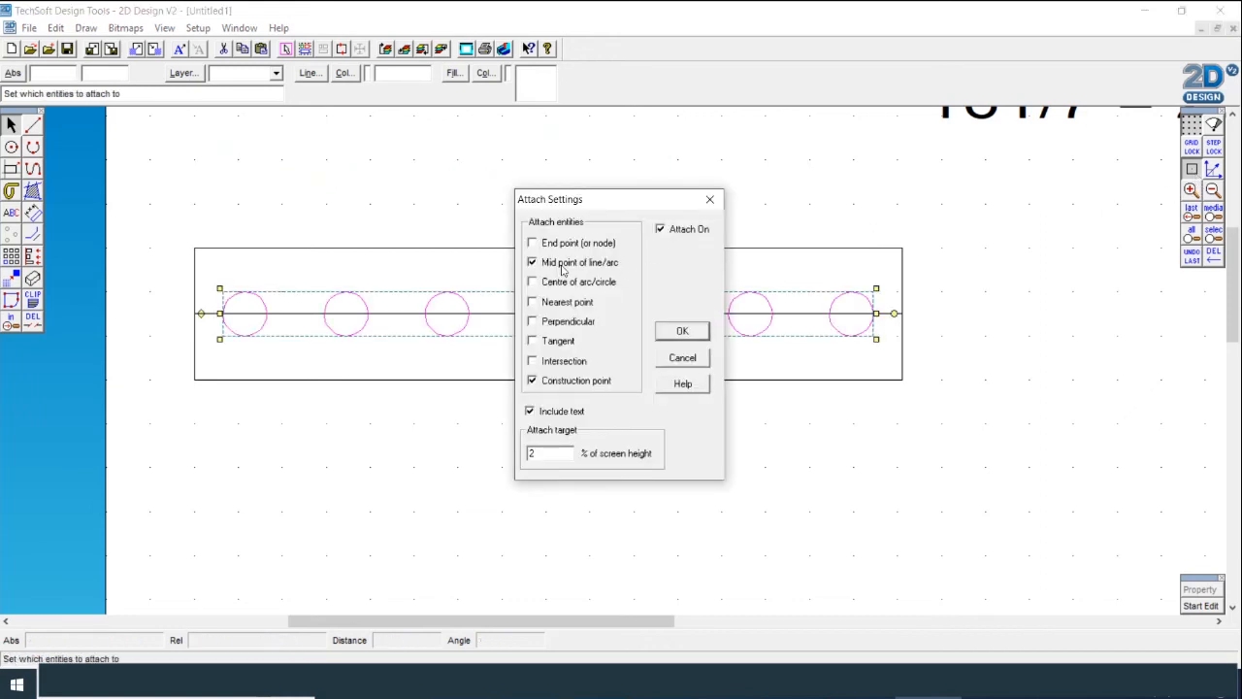
click(682, 333)
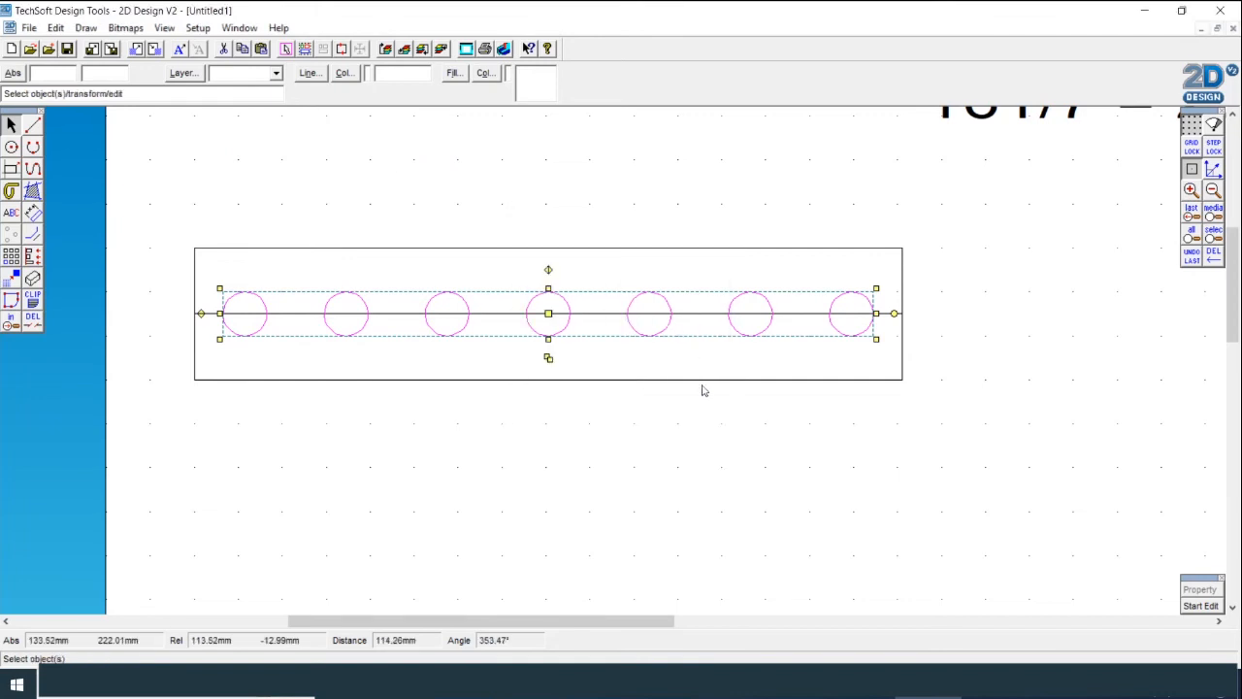
click(748, 435)
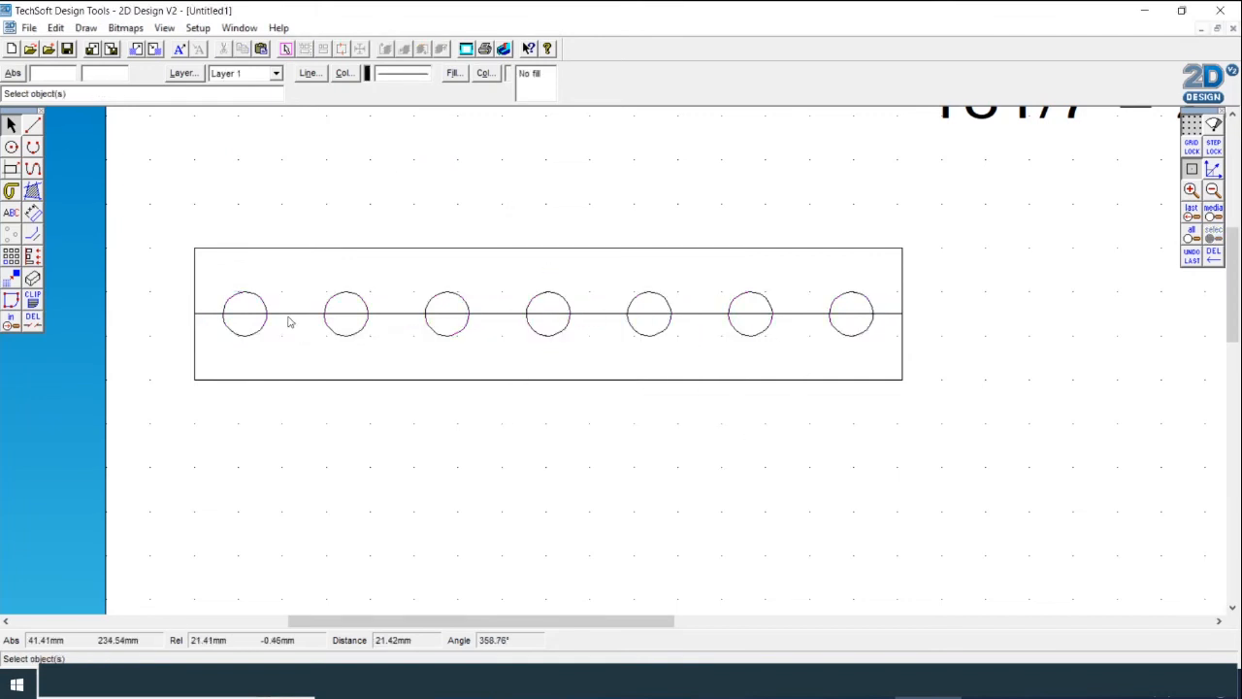
click(510, 314)
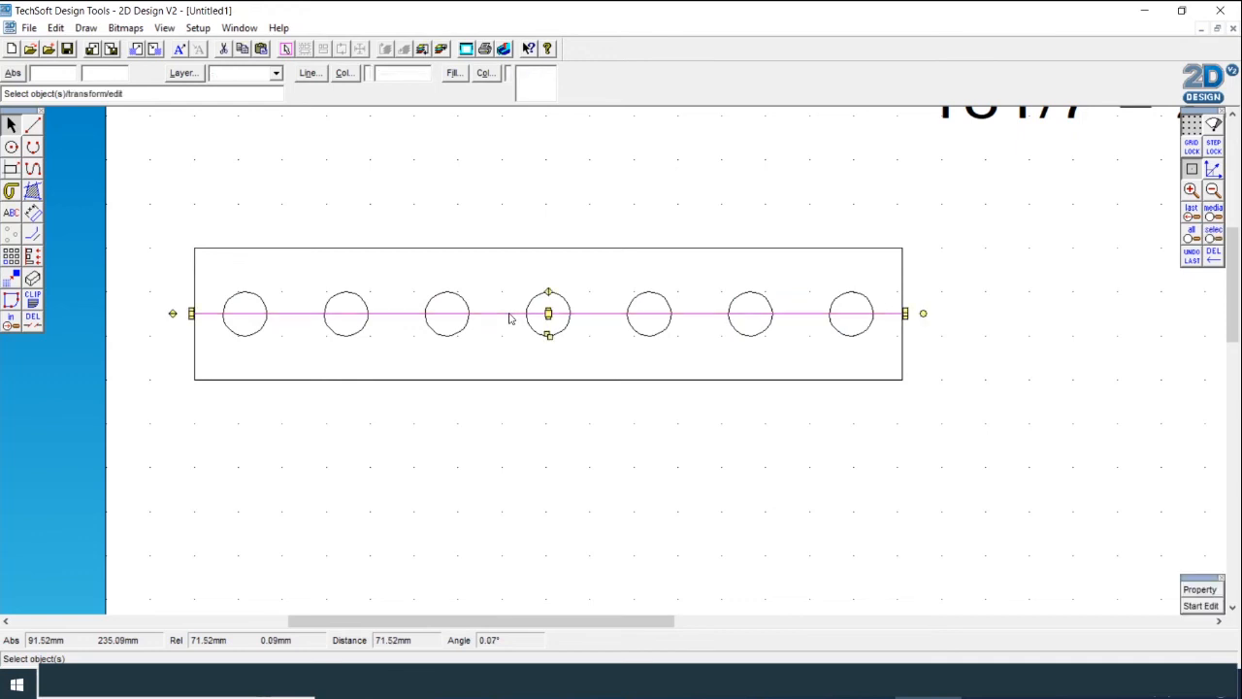
key(Delete)
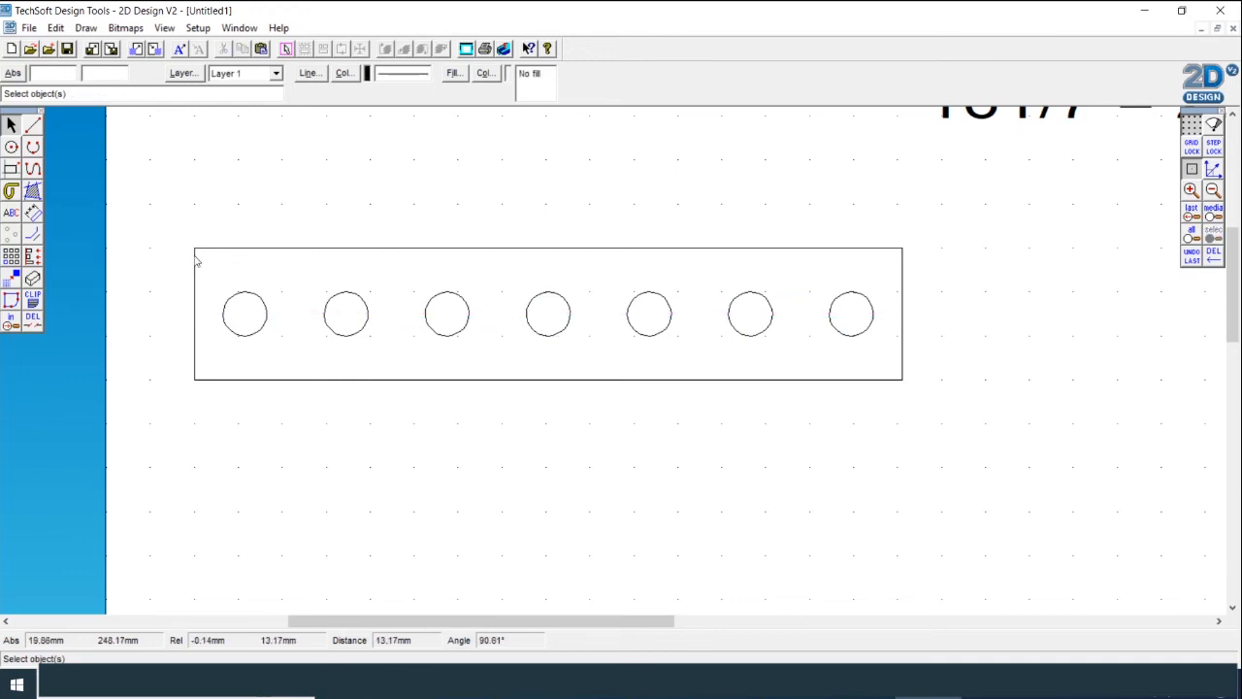
Step: Fillet the upper-left corner of the holder strip with a small radius
drag(557, 621, 760, 621)
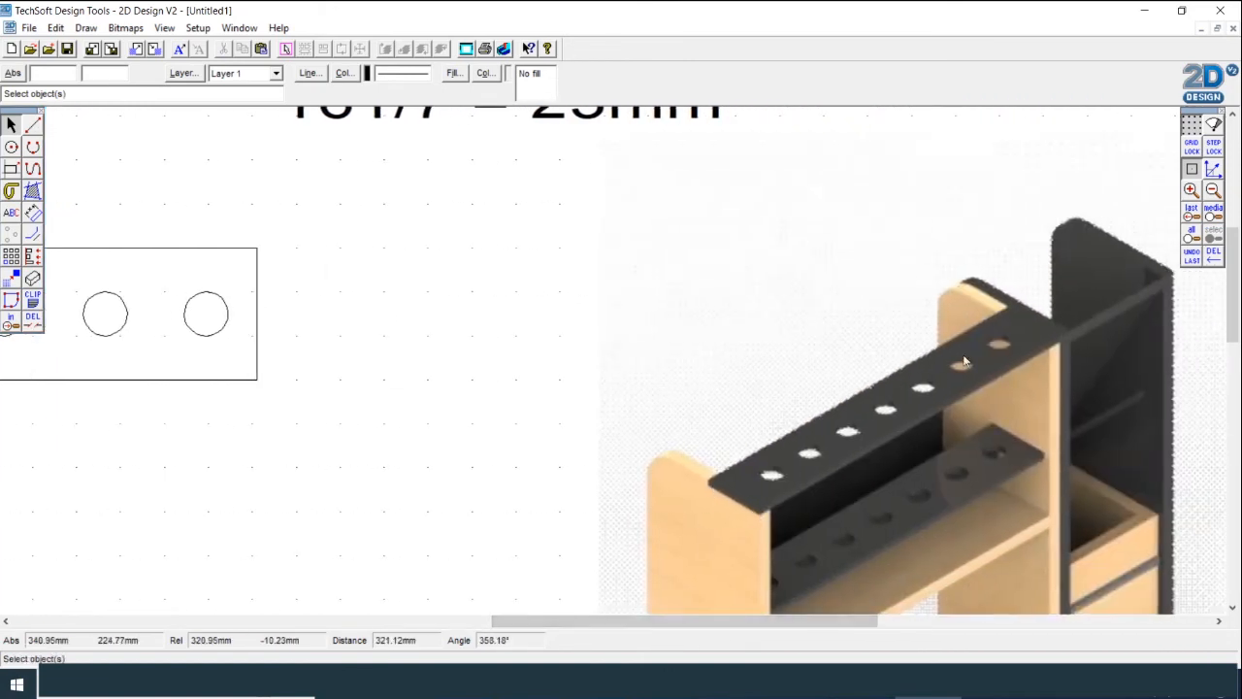
drag(635, 641, 458, 641)
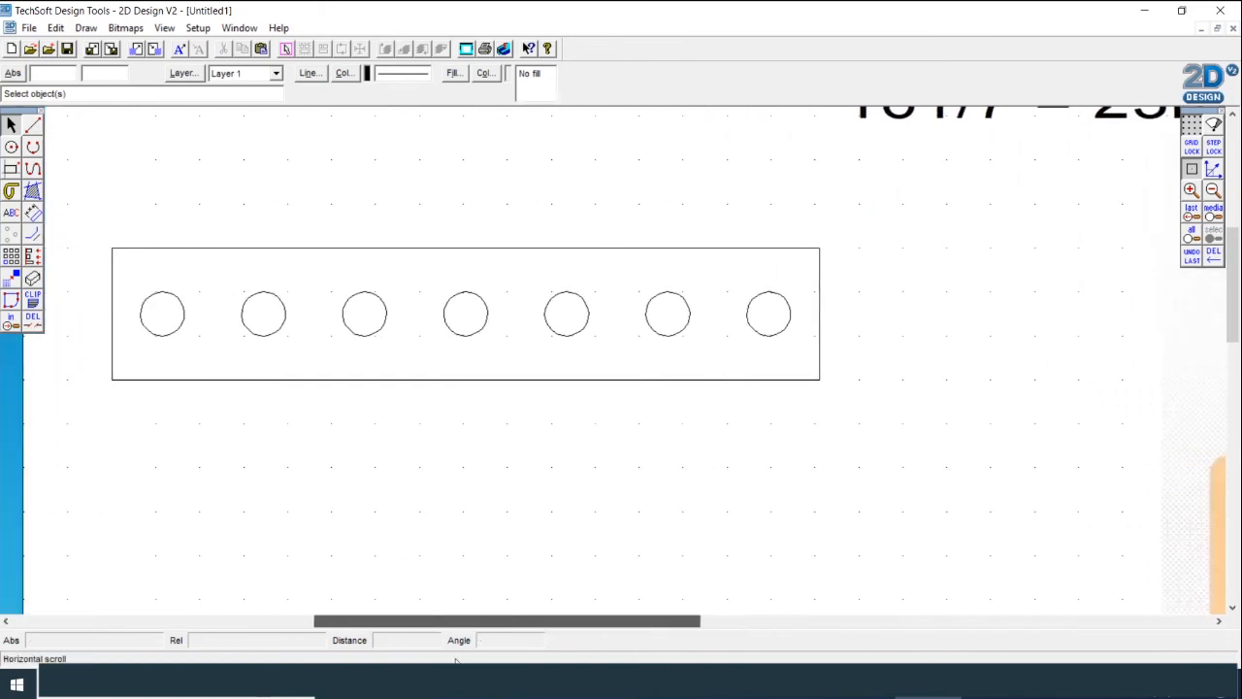
click(33, 147)
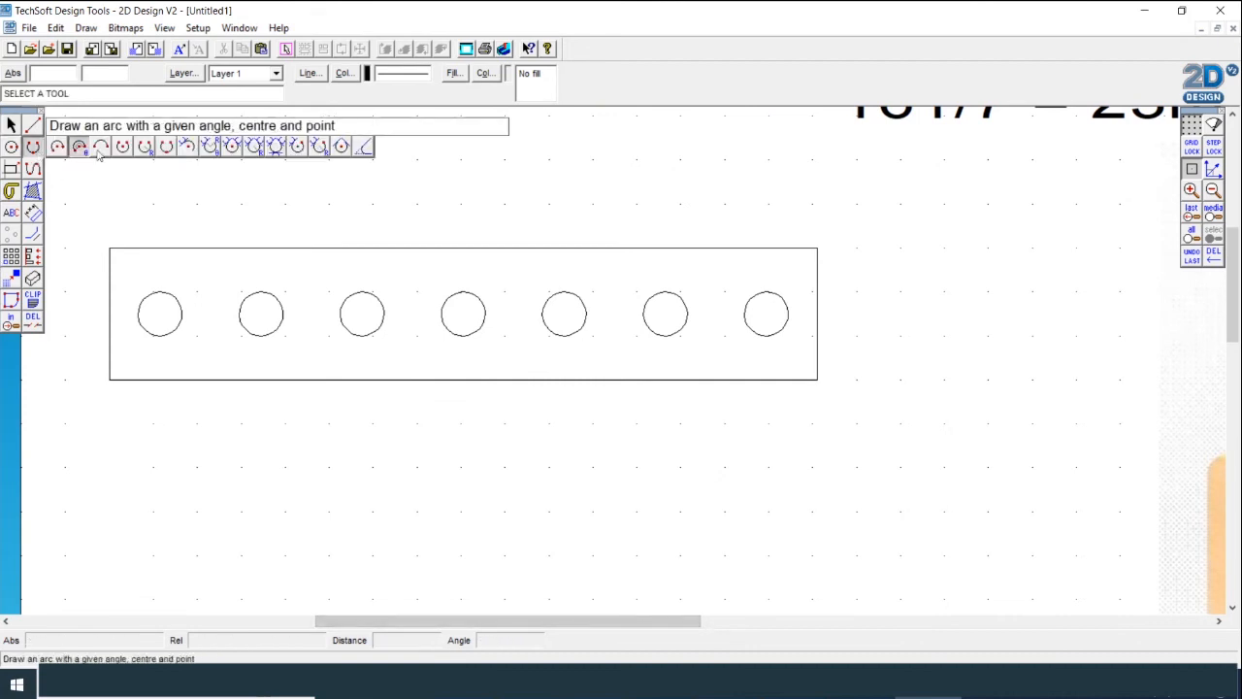
click(362, 146)
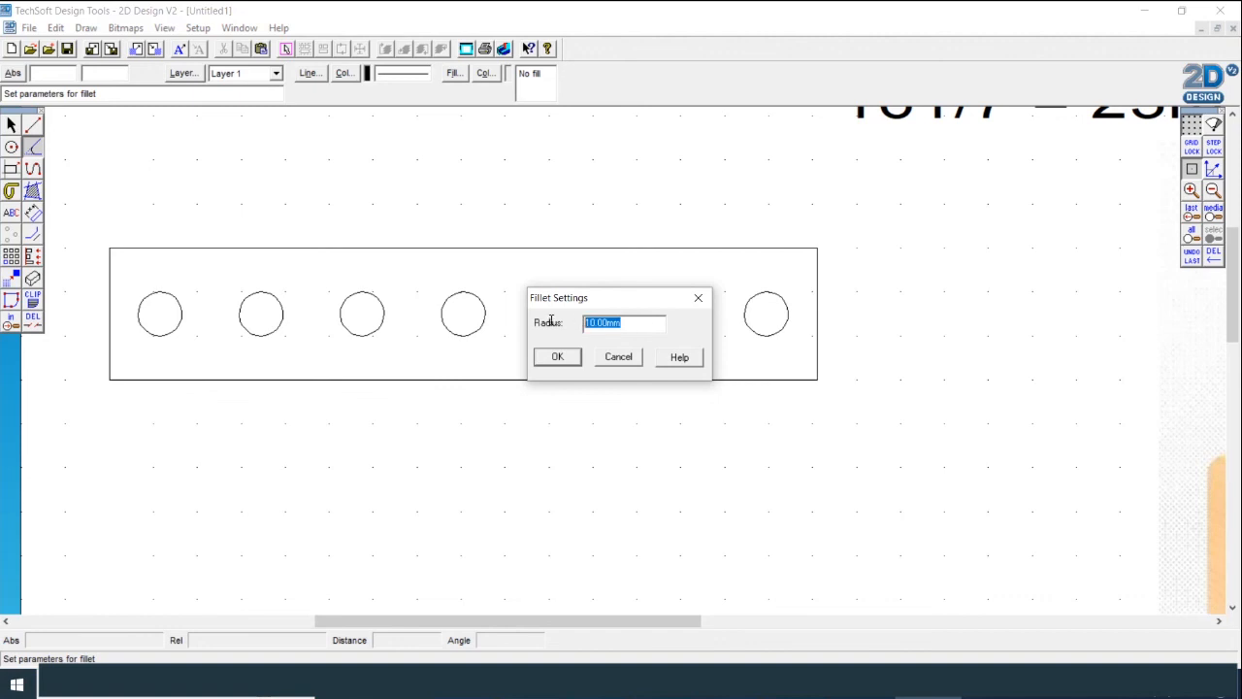
click(558, 357)
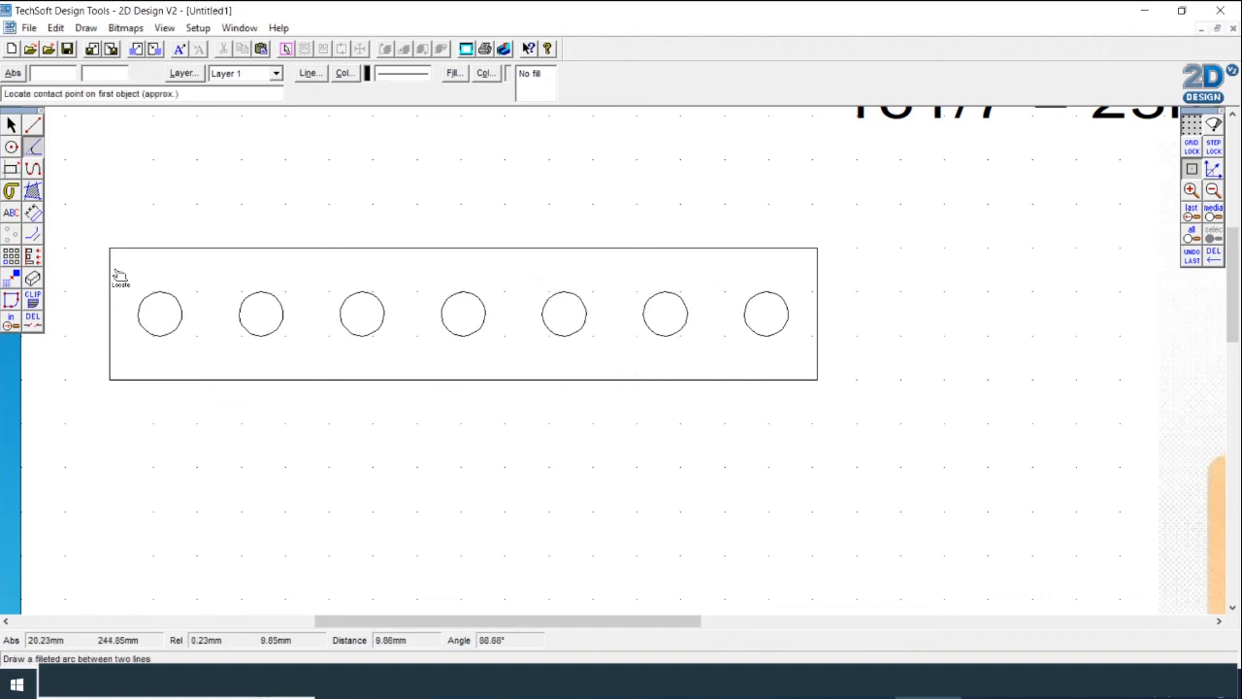
click(137, 254)
click(113, 282)
Step: Fillet the strip's lower-left corner with a 10 mm radius
click(30, 148)
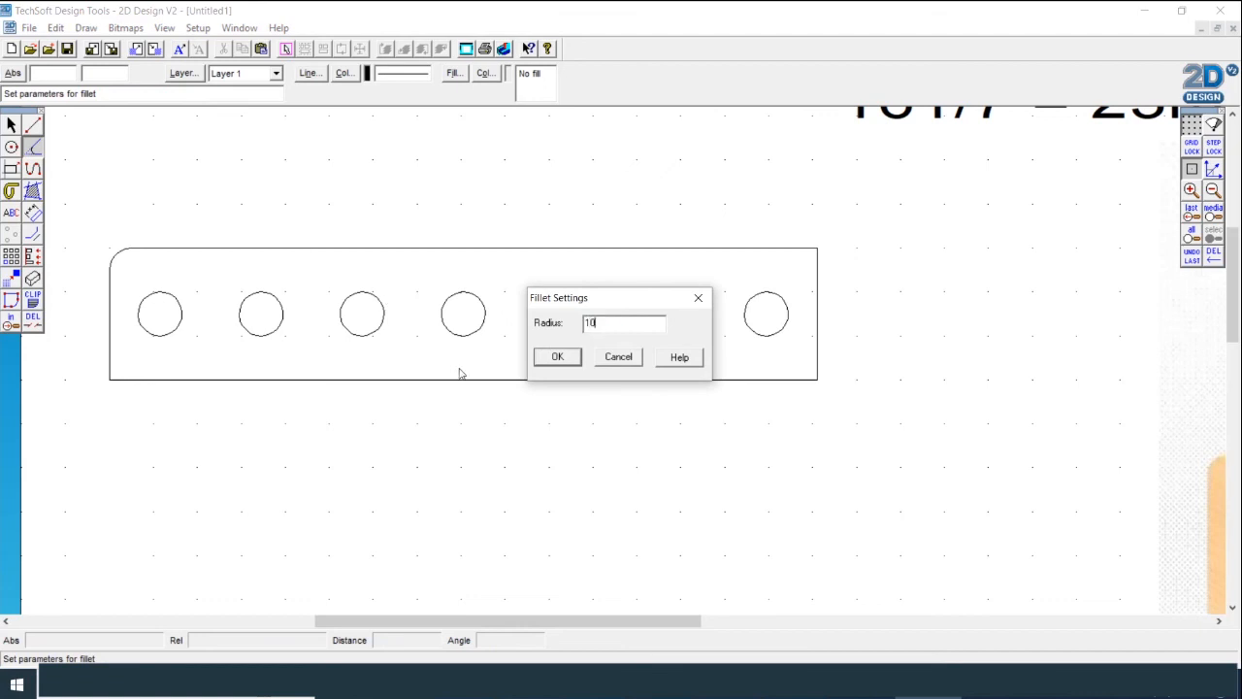
click(558, 357)
click(112, 359)
click(161, 381)
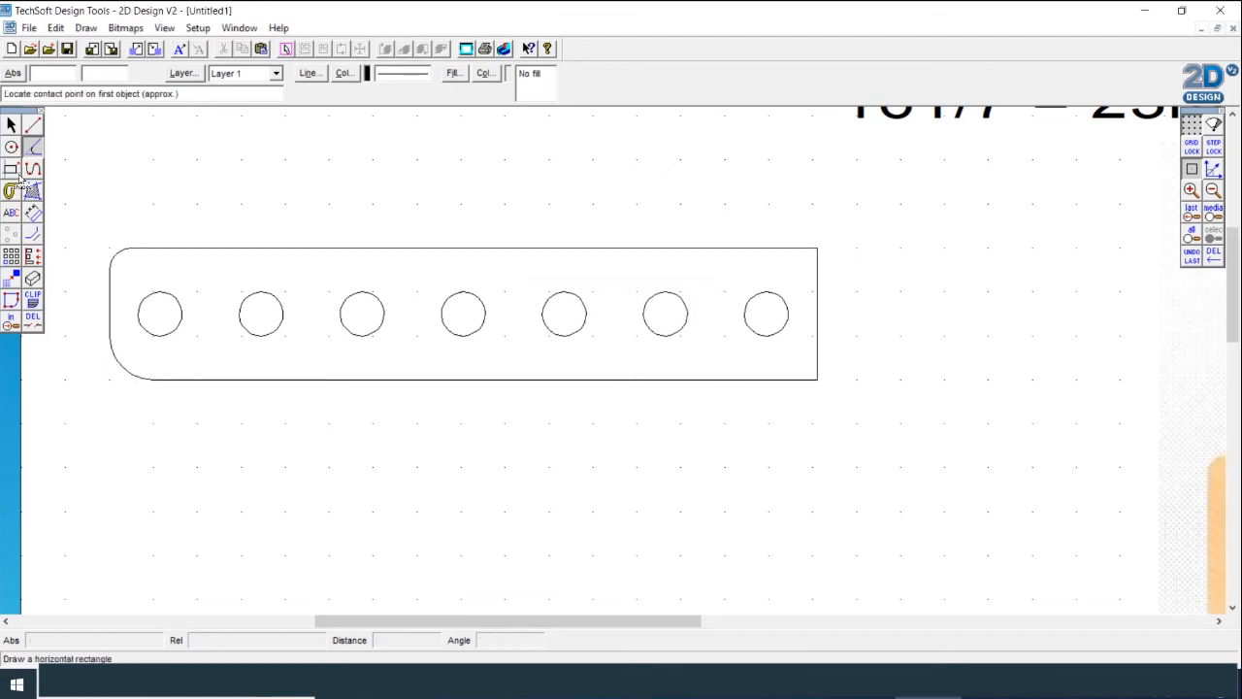
Step: Fillet the strip's upper-right corner with a 20 mm radius
click(33, 150)
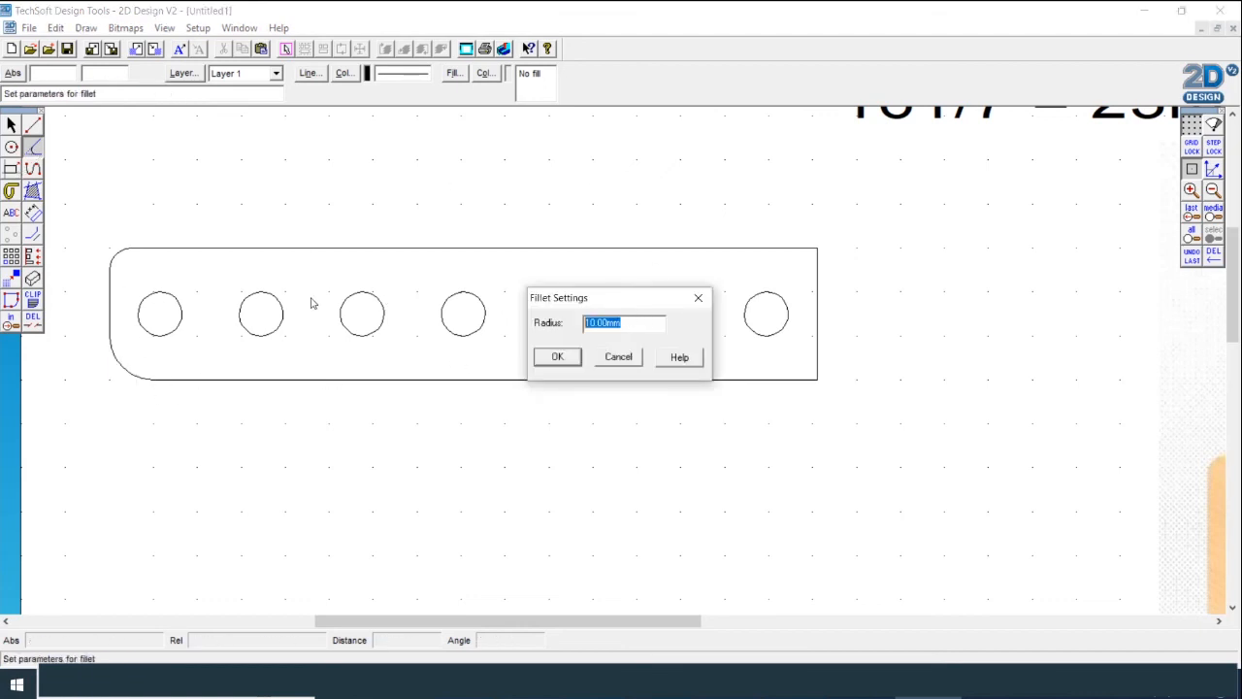
click(558, 357)
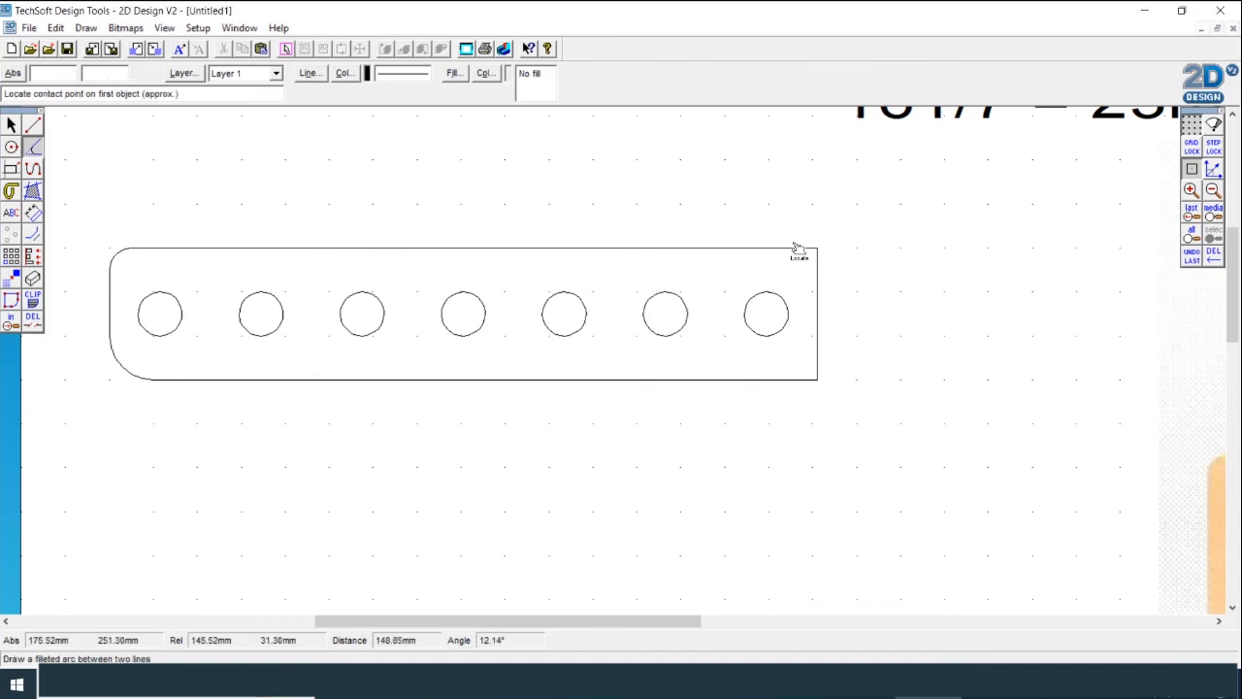
click(798, 248)
click(817, 274)
Step: Round the strip's lower-right corner with a fillet smaller than those at the other corners, and leave the Fillet tool
click(38, 154)
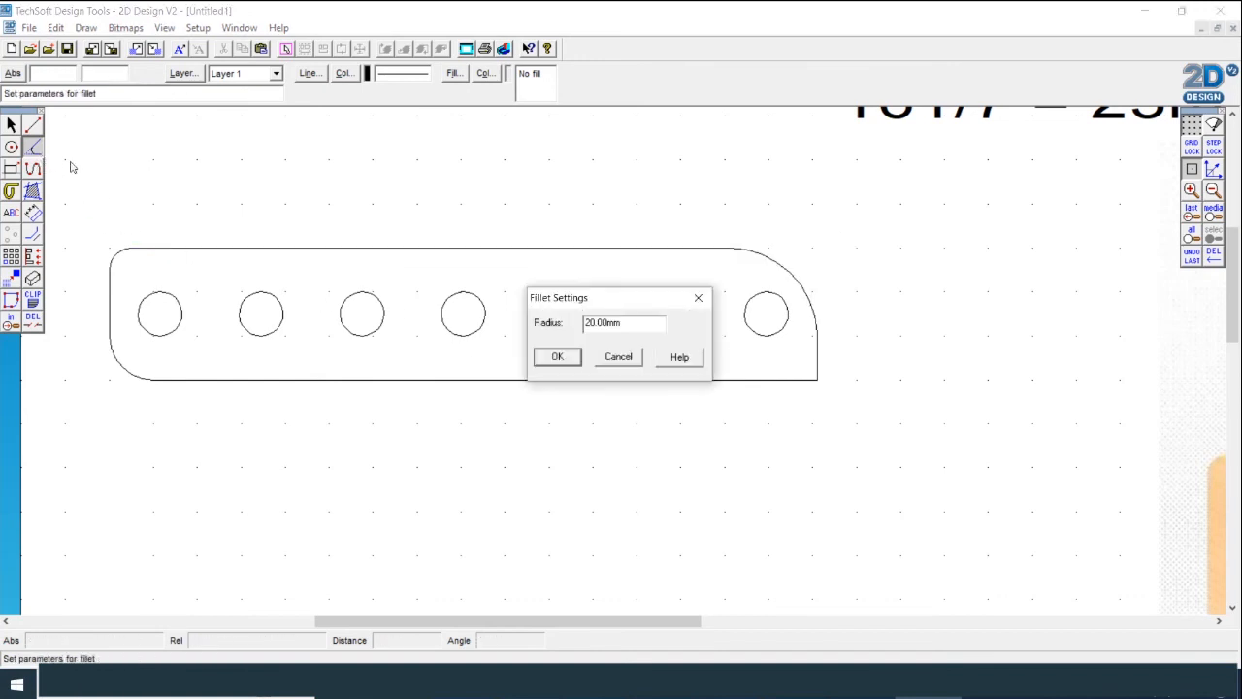
click(540, 358)
click(750, 379)
click(818, 372)
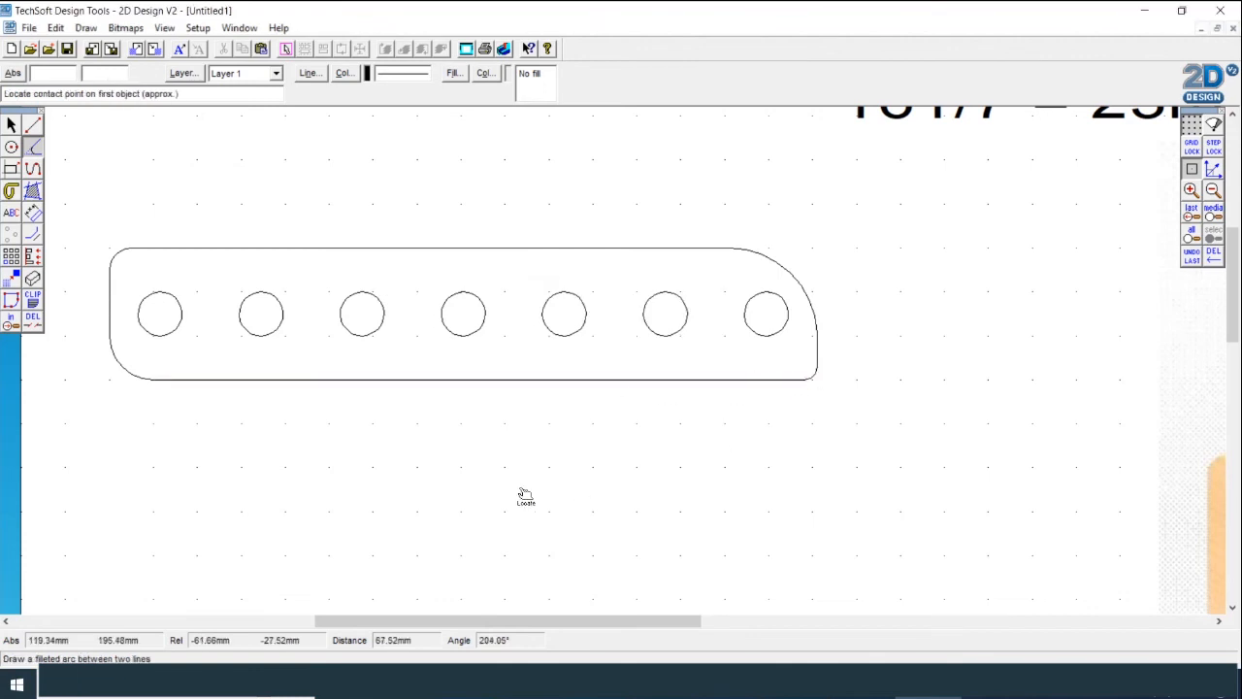
key(Escape)
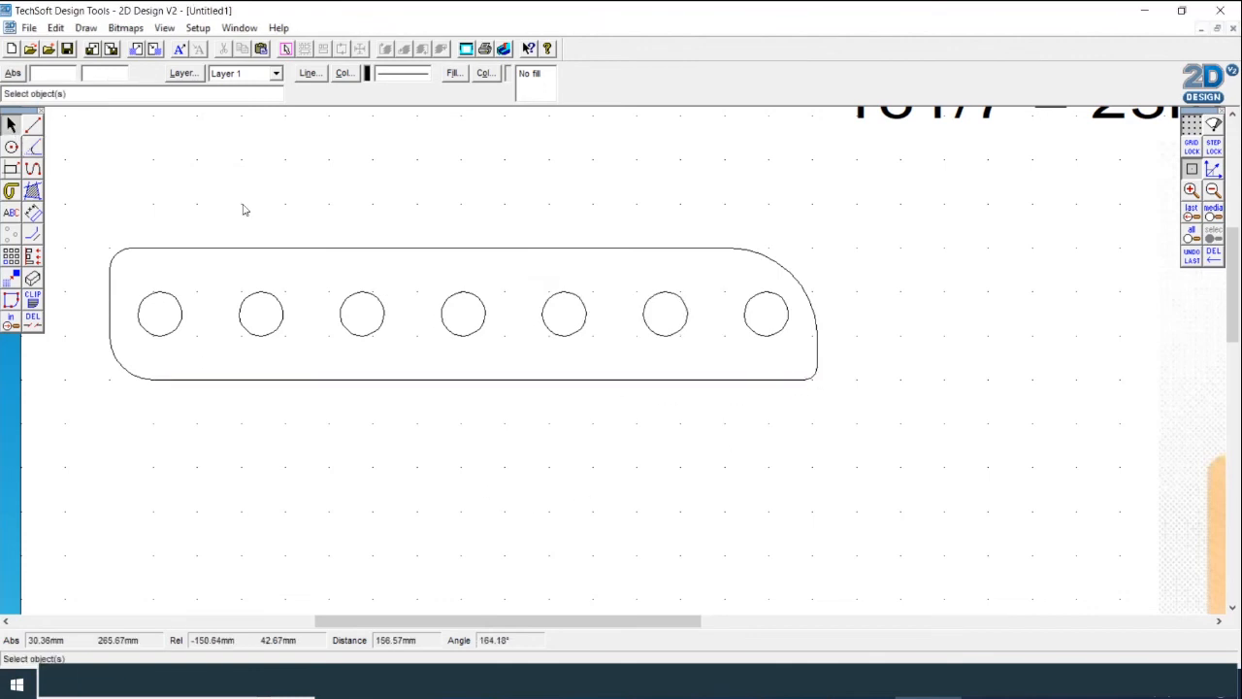
click(1213, 191)
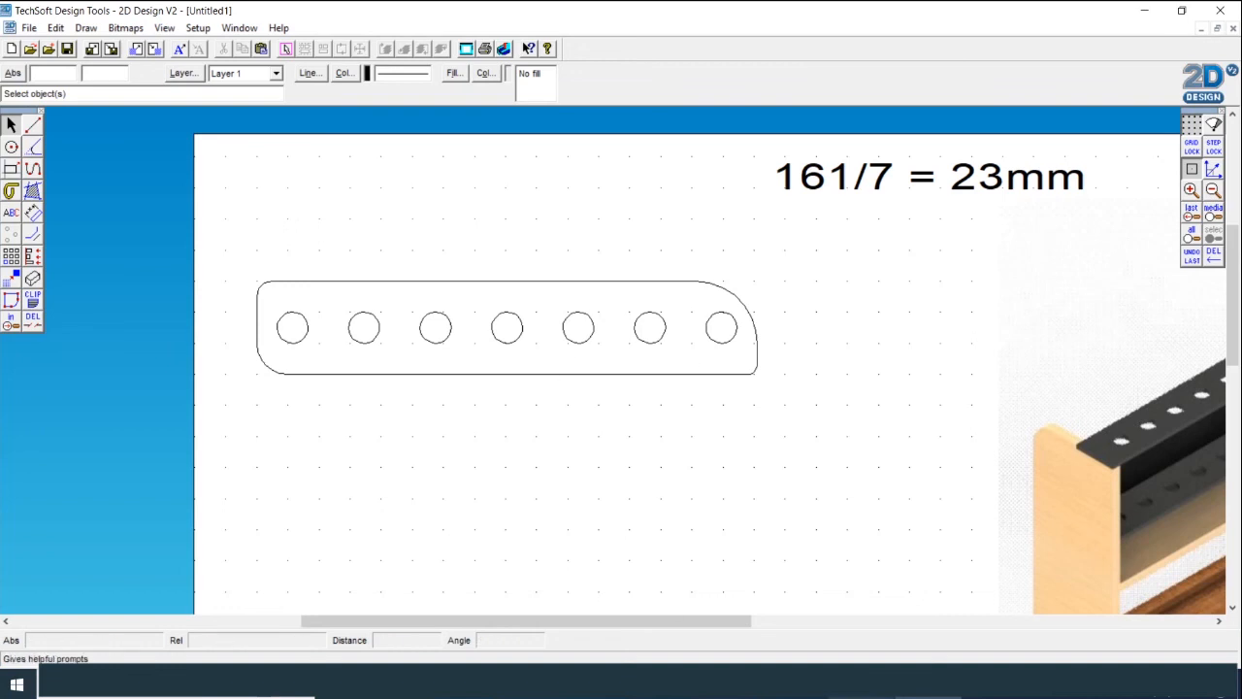